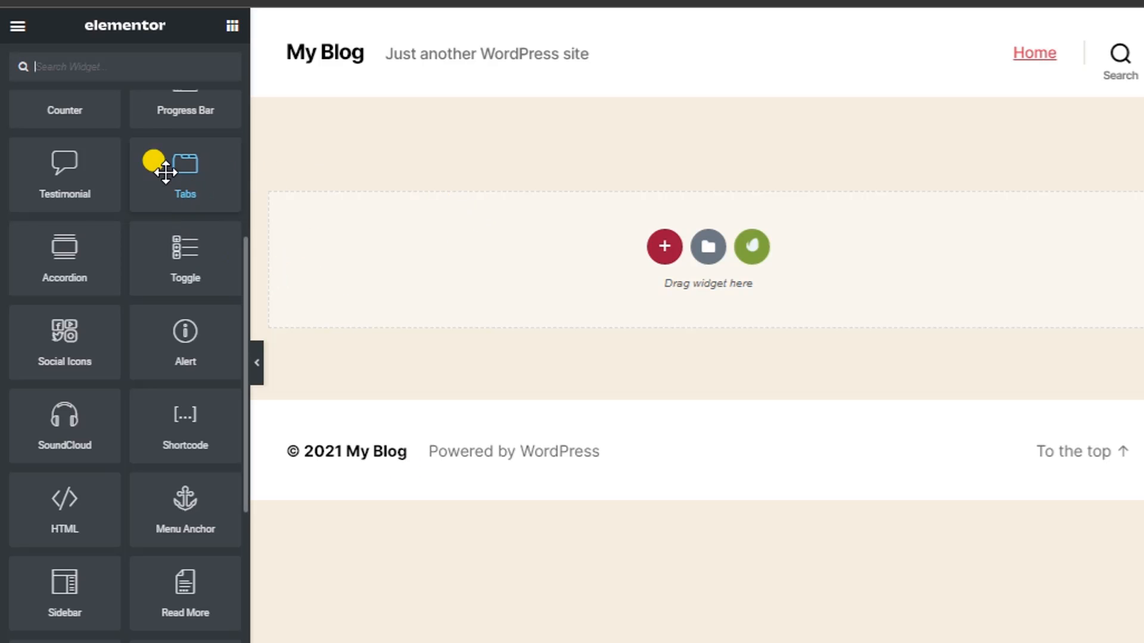
- Place a Toggle widget in the empty section of the page
{"action": "scroll", "coordinate": [157, 169], "scroll_direction": "up", "scroll_amount": 5}
{"action": "scroll", "coordinate": [157, 172], "scroll_direction": "down", "scroll_amount": 5}
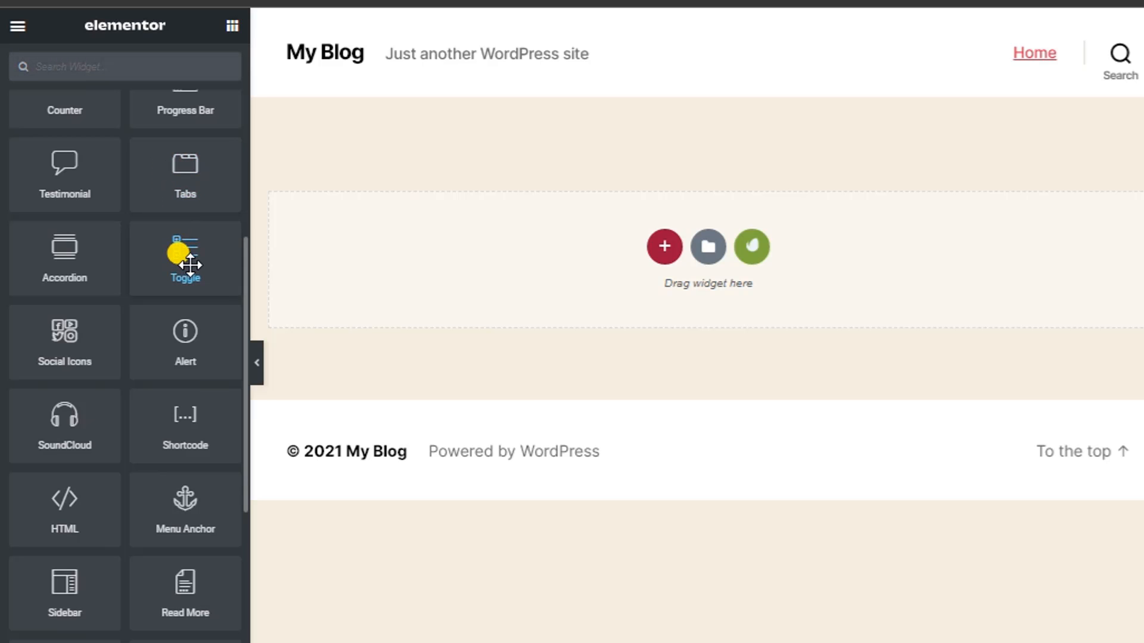
{"action": "left_click_drag", "start_coordinate": [179, 266], "coordinate": [592, 268]}
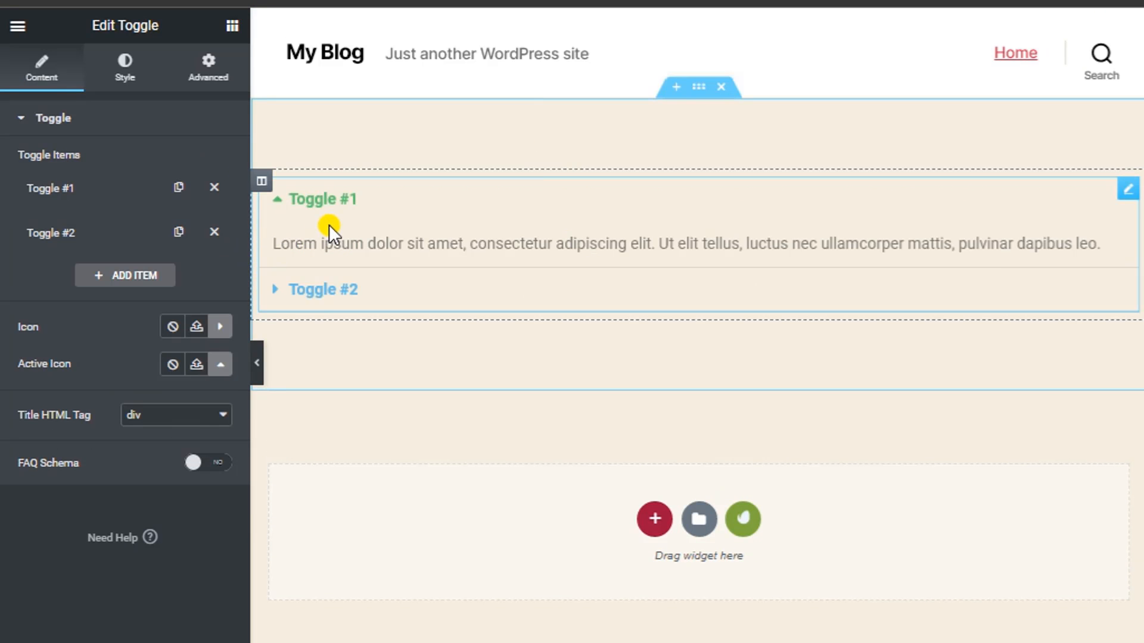
{"action": "left_click", "coordinate": [232, 26]}
{"action": "scroll", "coordinate": [89, 378], "scroll_direction": "down", "scroll_amount": 10}
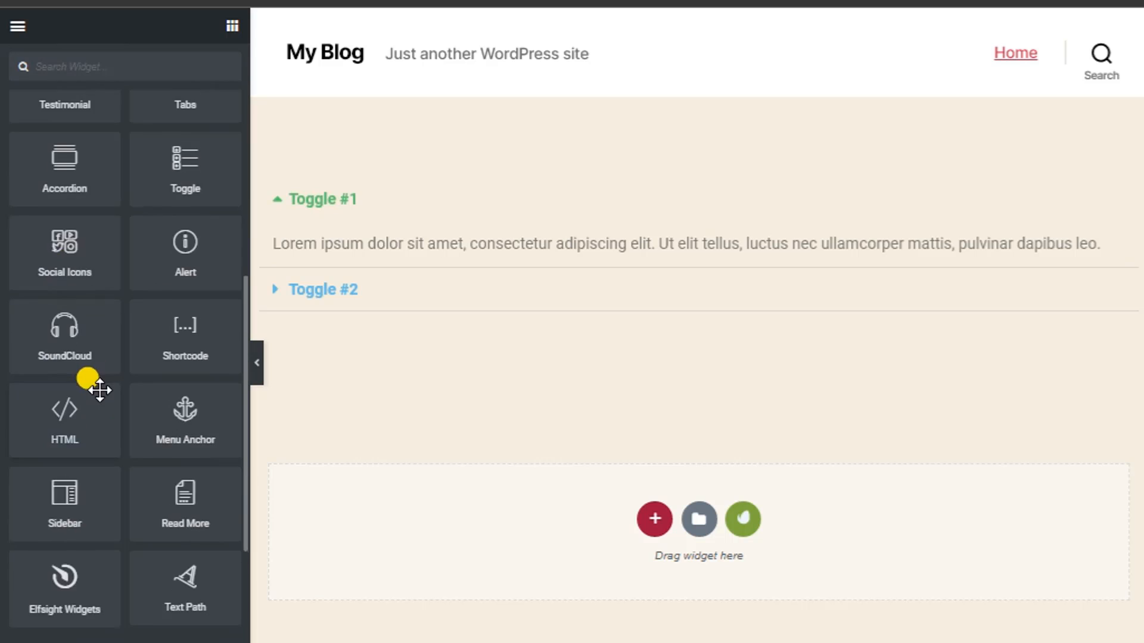
{"action": "scroll", "coordinate": [98, 390], "scroll_direction": "up", "scroll_amount": 5}
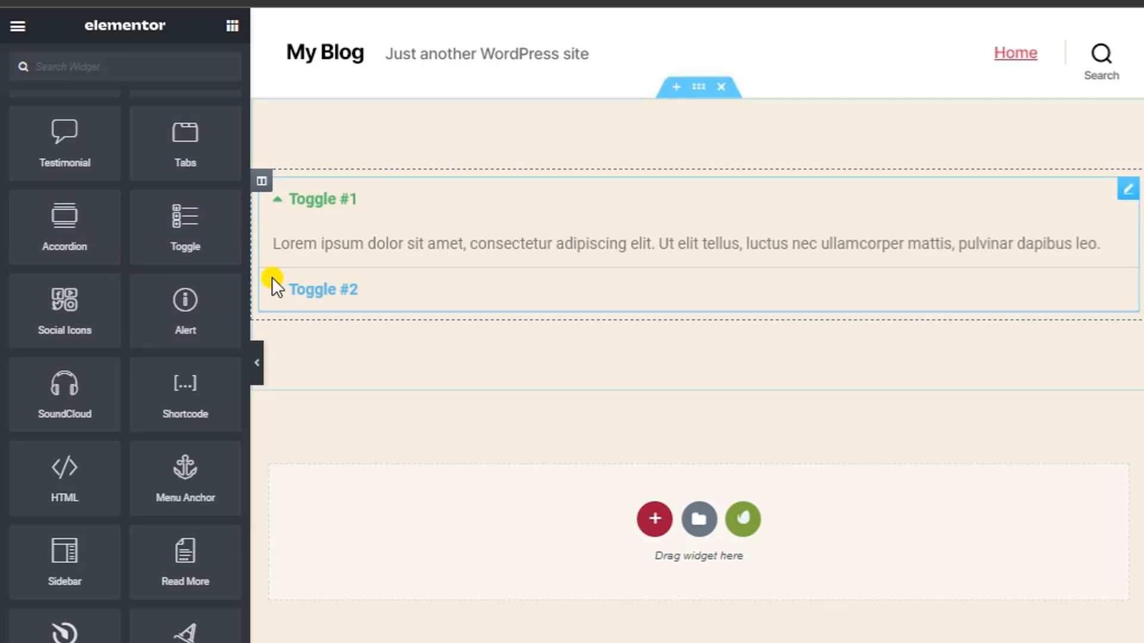
- Expand and collapse Toggle #1 and Toggle #2 in the page preview to examine how each item opens and closes
{"action": "left_click", "coordinate": [315, 202]}
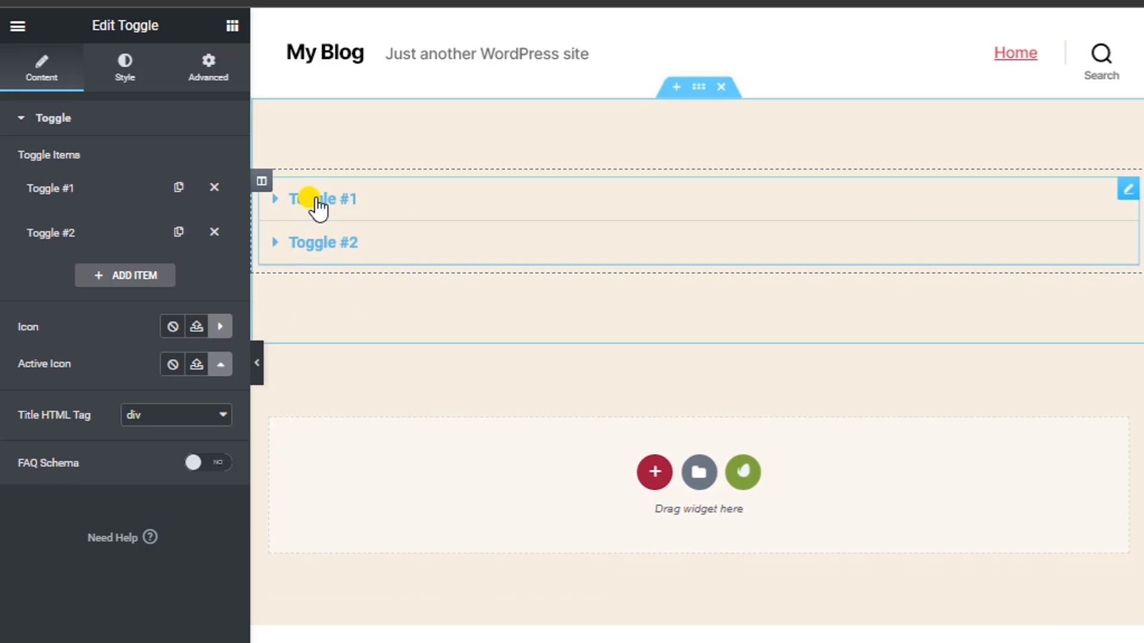
{"action": "left_click", "coordinate": [317, 202]}
{"action": "left_click", "coordinate": [298, 294]}
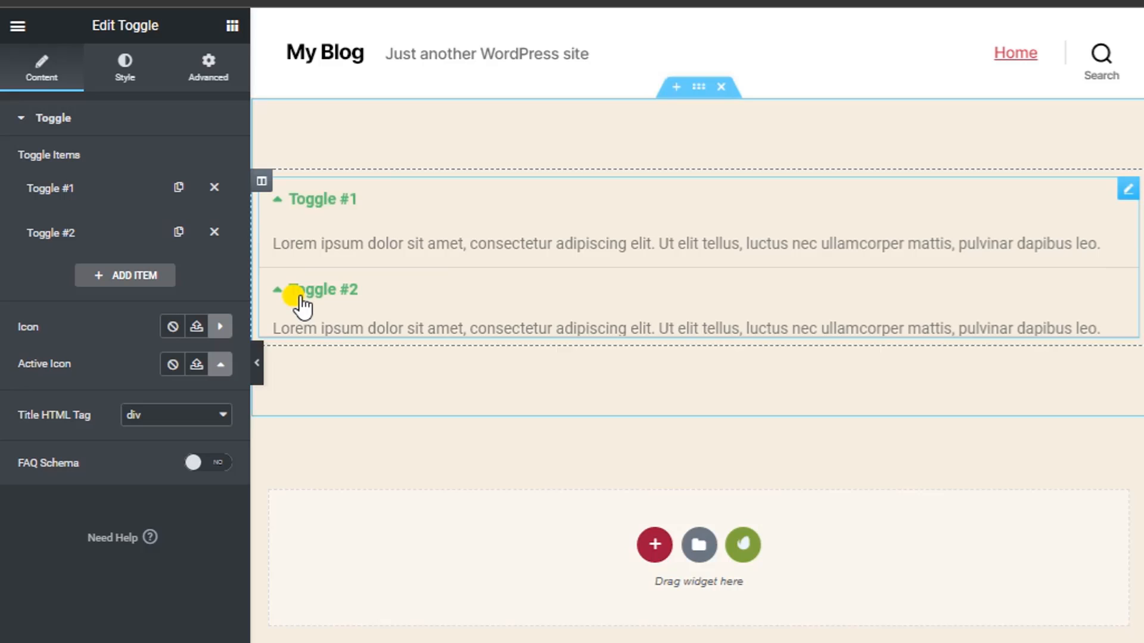
{"action": "left_click", "coordinate": [307, 206]}
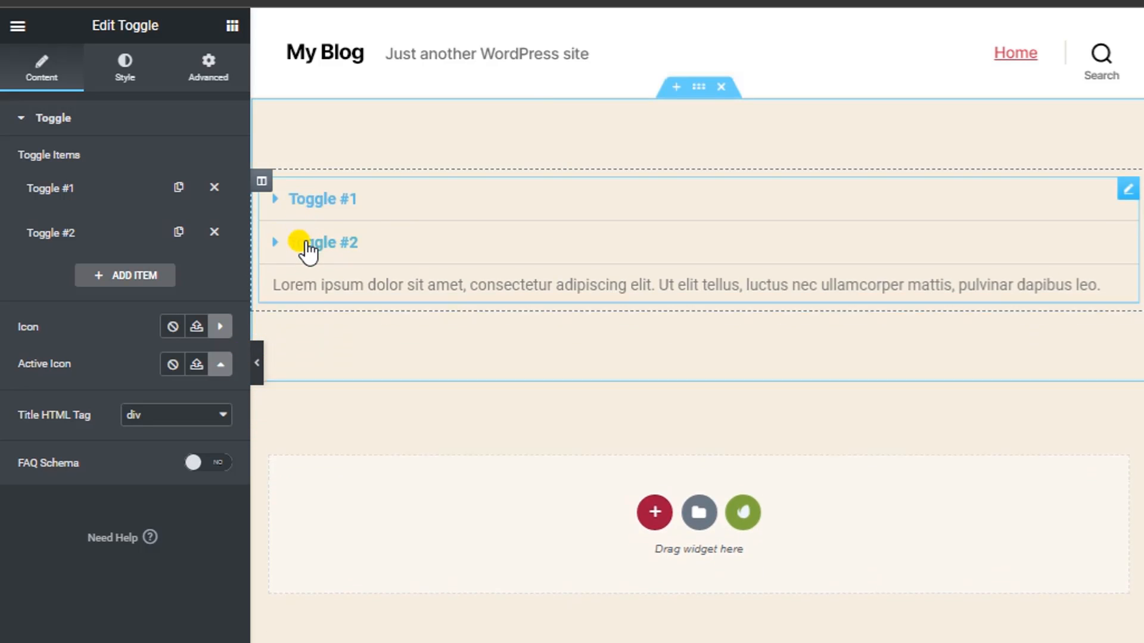
{"action": "left_click", "coordinate": [305, 241]}
{"action": "left_click", "coordinate": [305, 206]}
{"action": "left_click", "coordinate": [316, 292]}
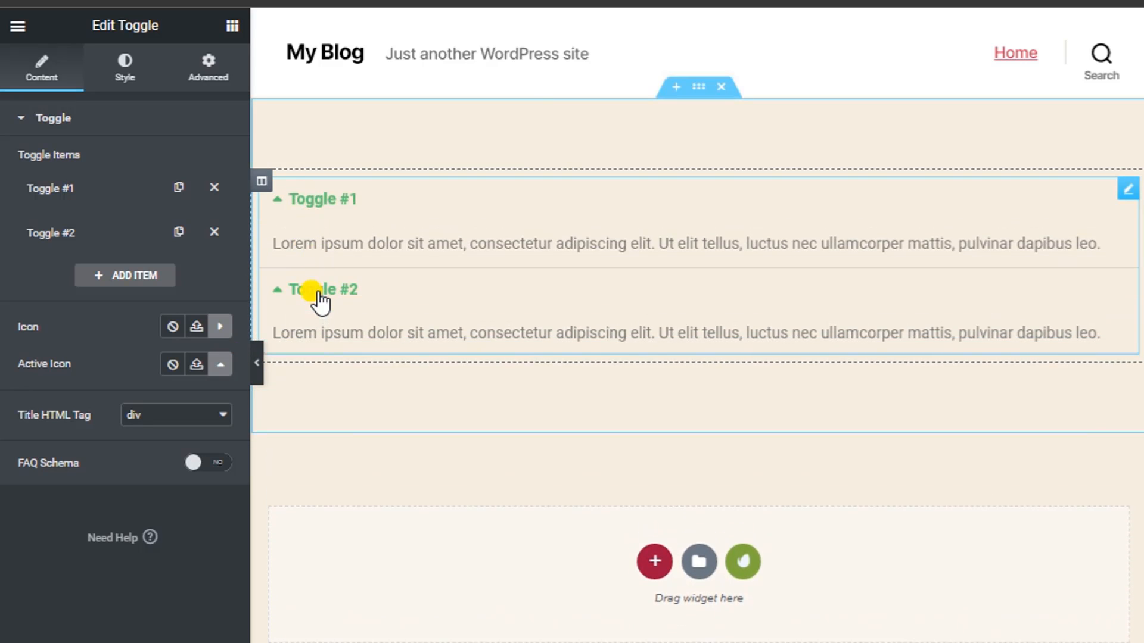
{"action": "left_click_drag", "start_coordinate": [290, 245], "coordinate": [1025, 244]}
{"action": "left_click", "coordinate": [306, 200]}
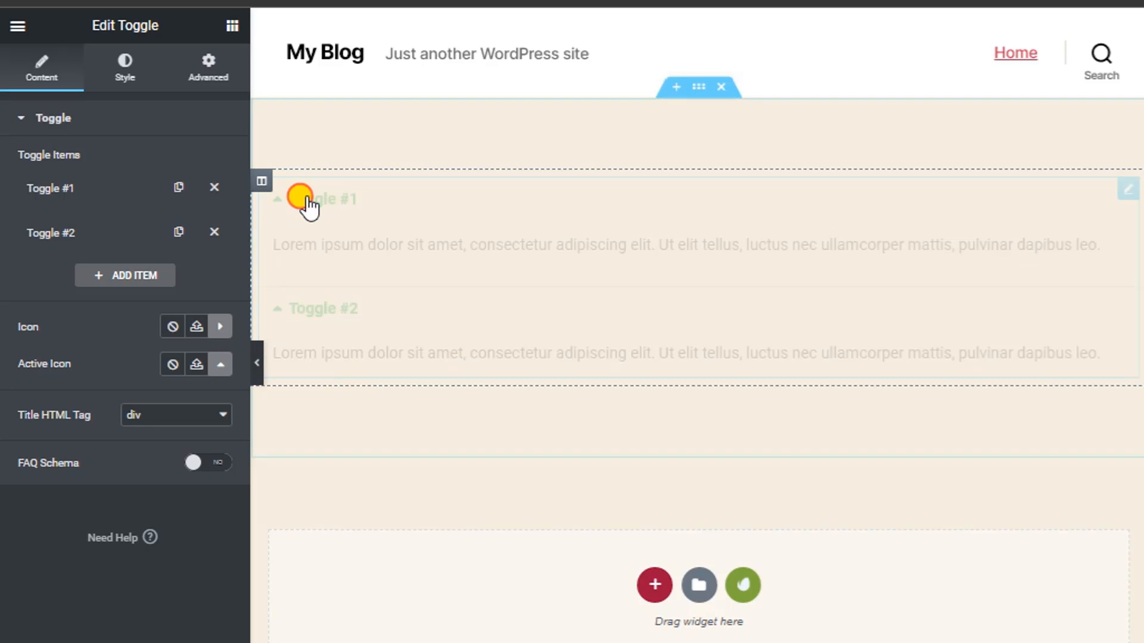
{"action": "left_click", "coordinate": [310, 199]}
{"action": "left_click", "coordinate": [310, 198]}
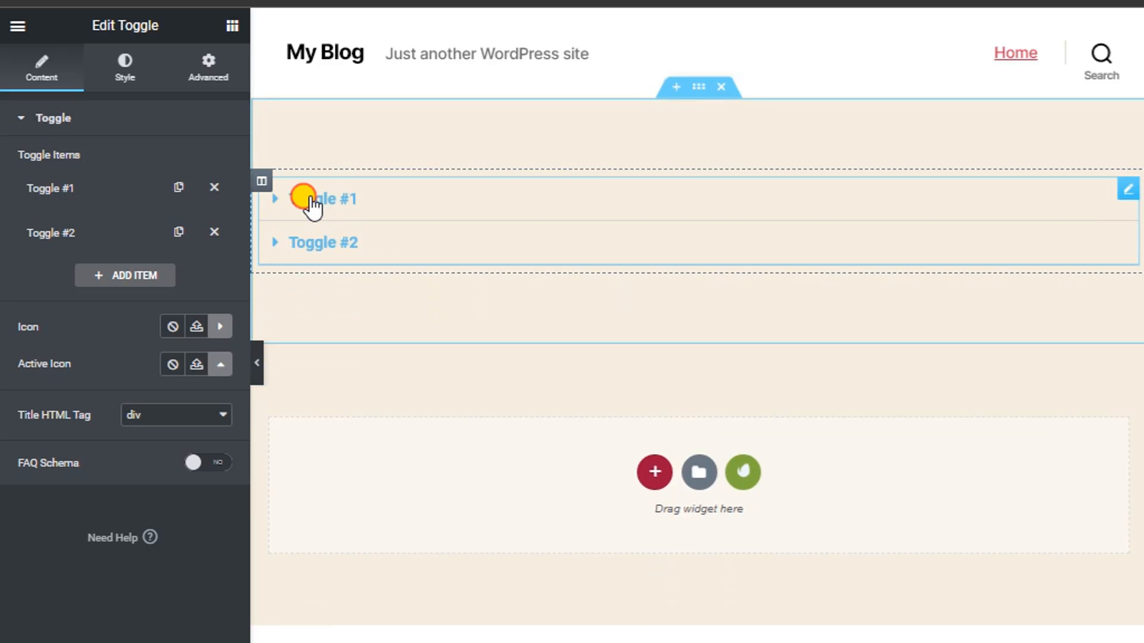
{"action": "left_click", "coordinate": [309, 198]}
{"action": "left_click", "coordinate": [310, 199]}
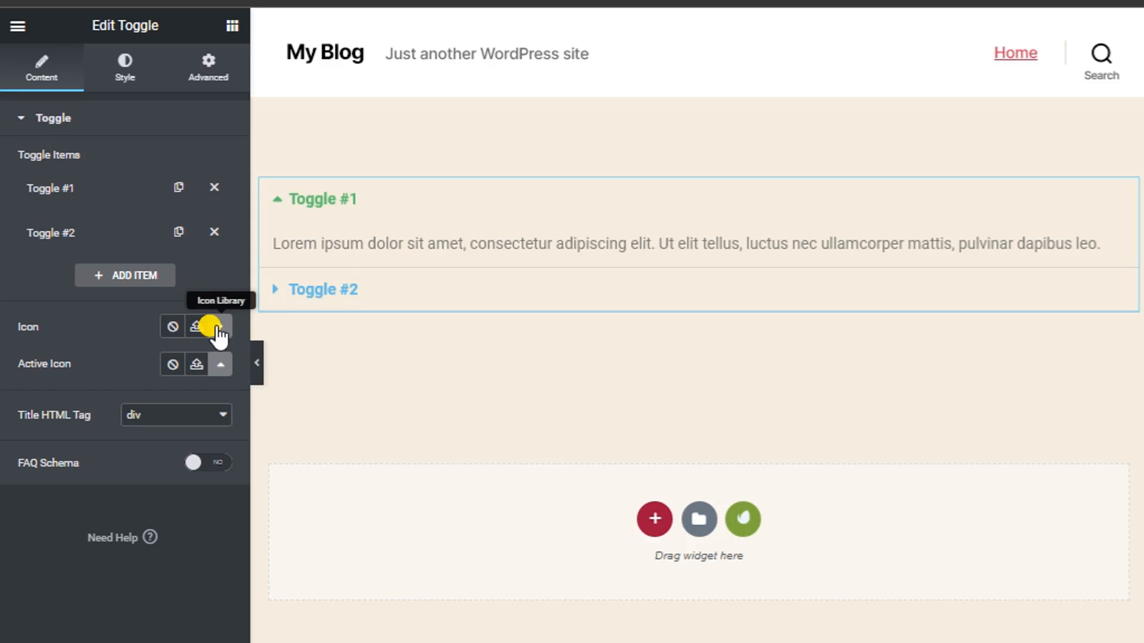
- Set the toggle's normal icon to the recommended Chevron icon from the icon library
{"action": "left_click", "coordinate": [198, 326]}
{"action": "left_click", "coordinate": [446, 227]}
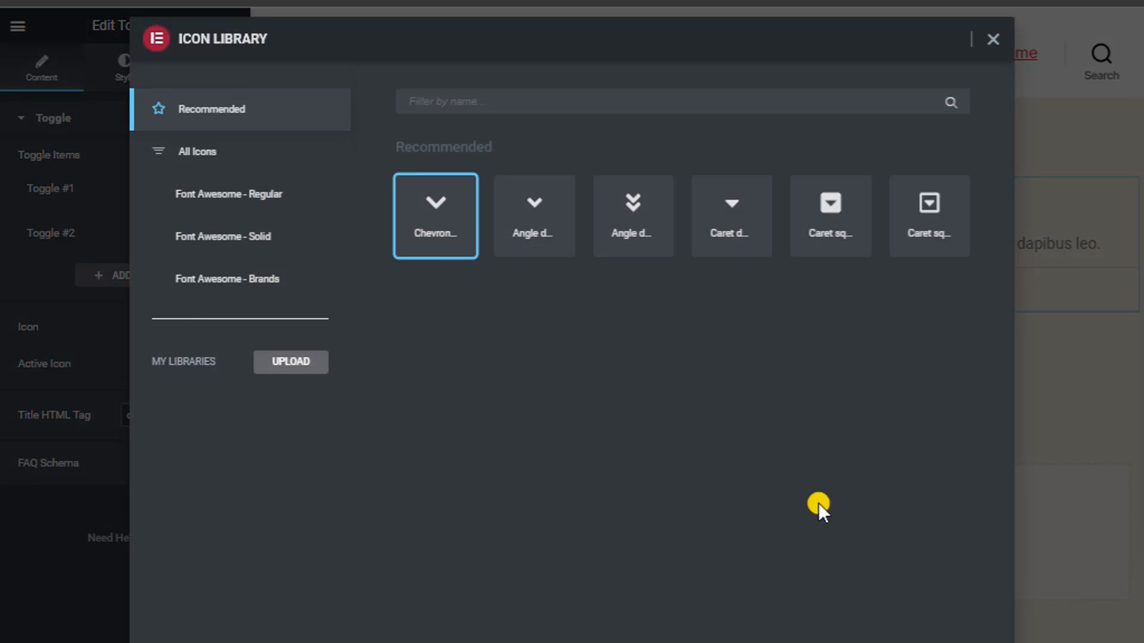
{"action": "left_click", "coordinate": [842, 625]}
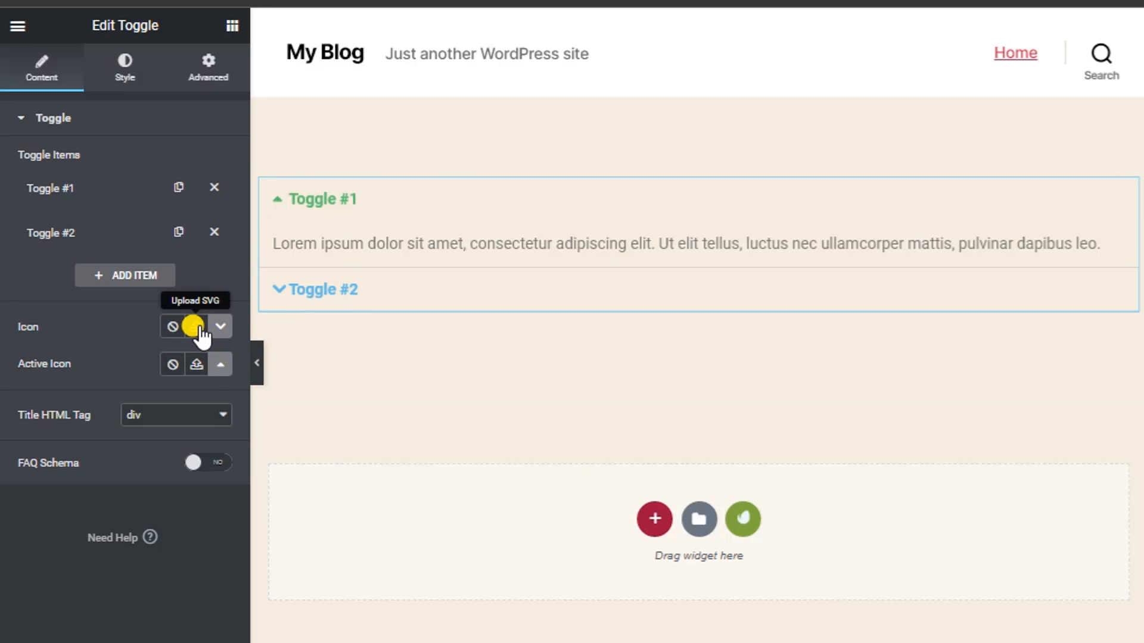
- Set the toggle's icon to none and look at the Title HTML Tag and FAQ Schema options
{"action": "left_click", "coordinate": [169, 327]}
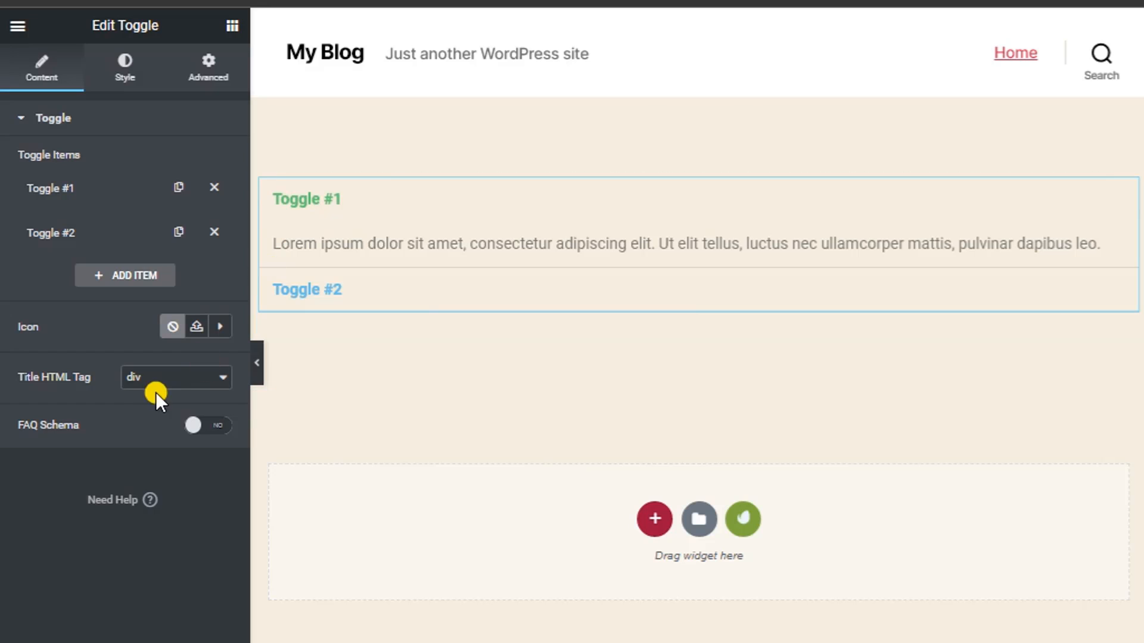
{"action": "left_click", "coordinate": [160, 377]}
{"action": "left_click", "coordinate": [101, 430]}
{"action": "left_click", "coordinate": [206, 425]}
{"action": "left_click", "coordinate": [210, 426]}
- Open the Toggle #1 item and add several blank lines after its description text
{"action": "left_click", "coordinate": [43, 185]}
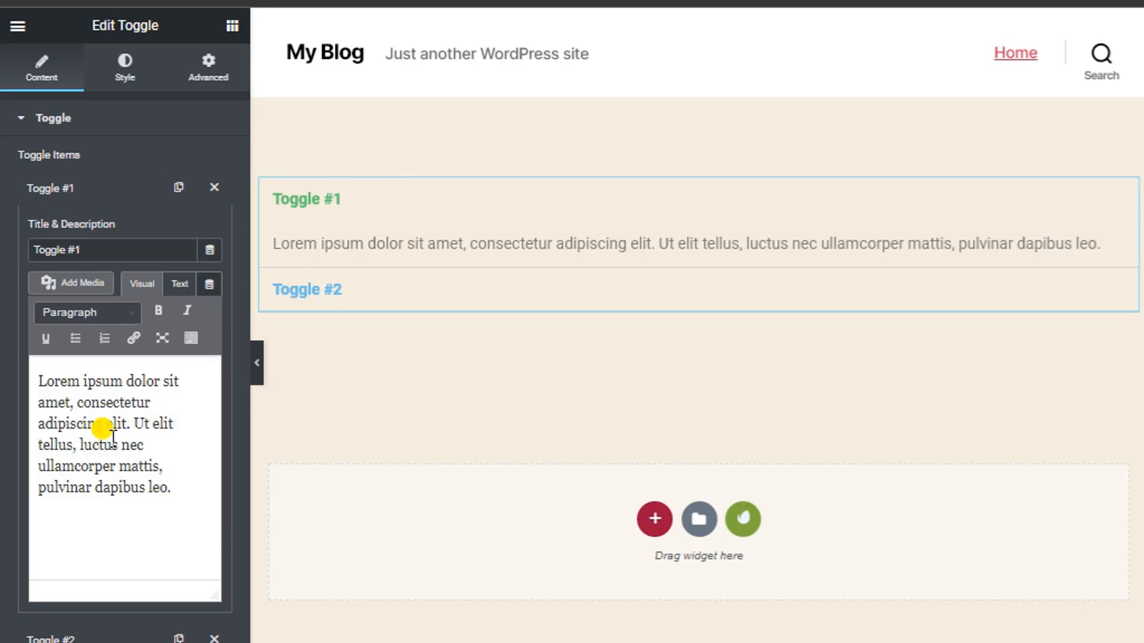
{"action": "left_click", "coordinate": [189, 481]}
{"action": "key", "text": "Return"}
{"action": "key", "text": "Return"}
{"action": "key", "text": "Return"}
{"action": "key", "text": "Return"}
{"action": "key", "text": "Return"}
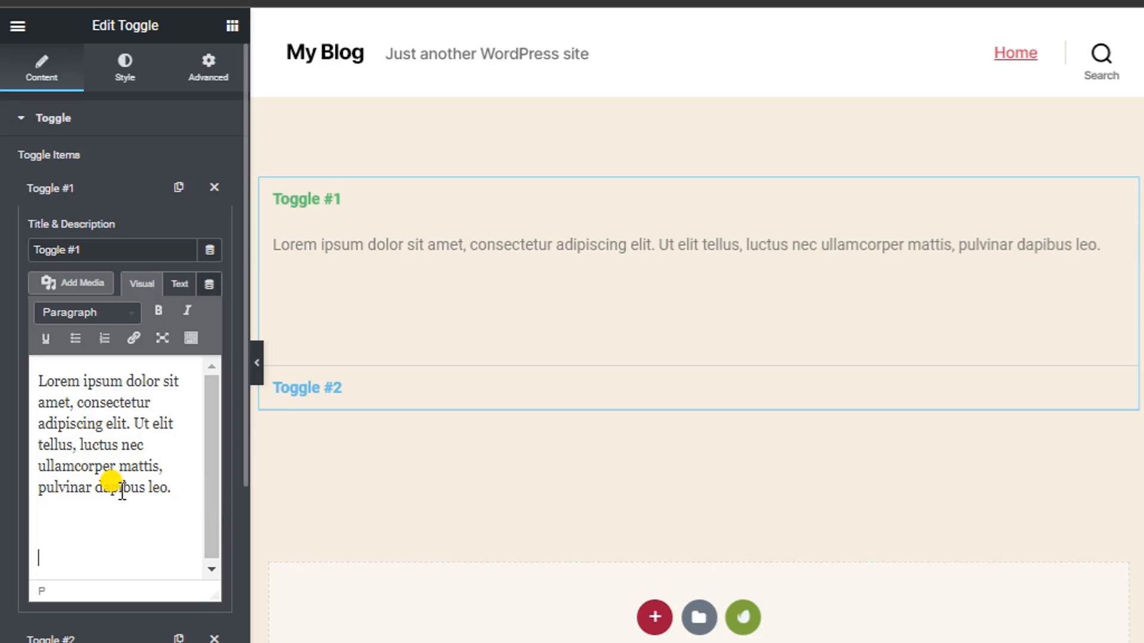
{"action": "left_click_drag", "start_coordinate": [173, 487], "coordinate": [87, 488]}
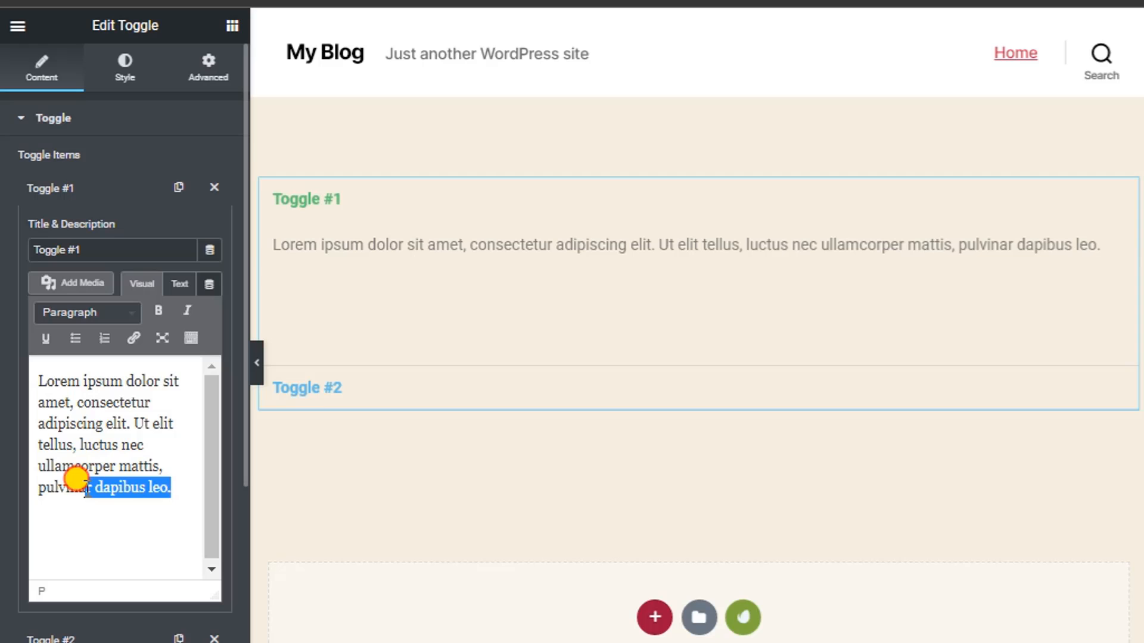
{"action": "left_click", "coordinate": [133, 338]}
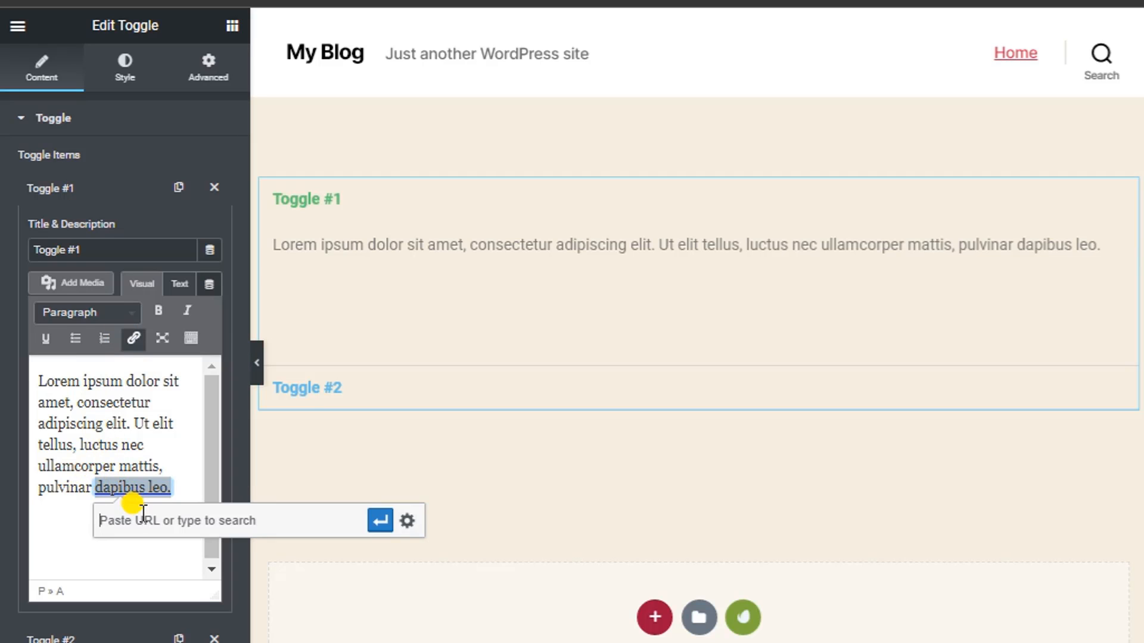
{"action": "type", "text": "#"}
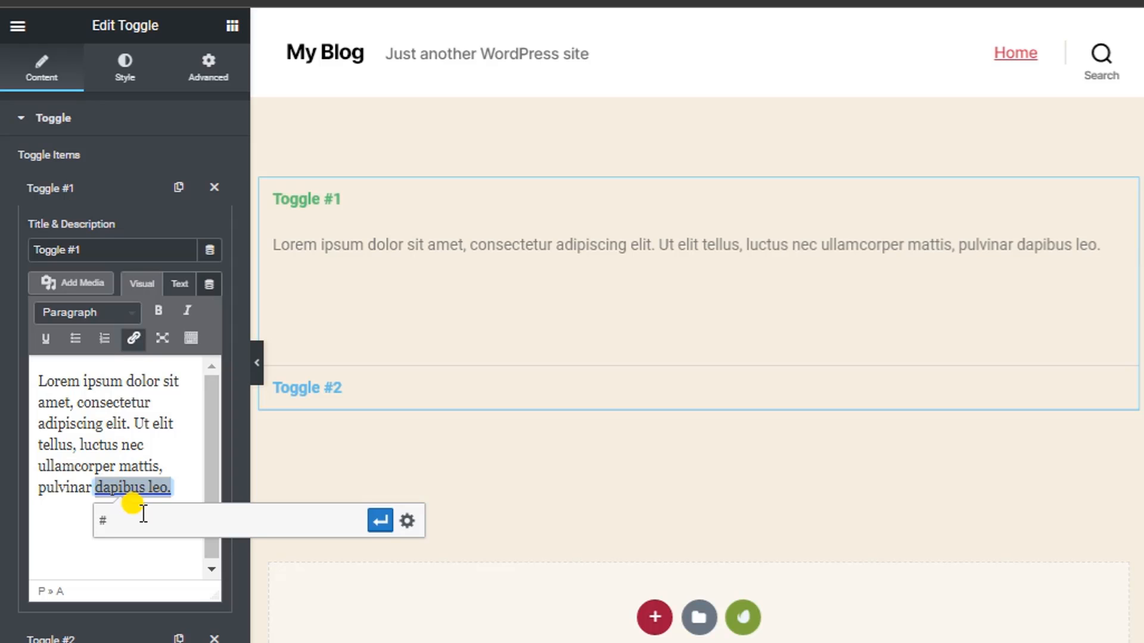
{"action": "left_click", "coordinate": [62, 521]}
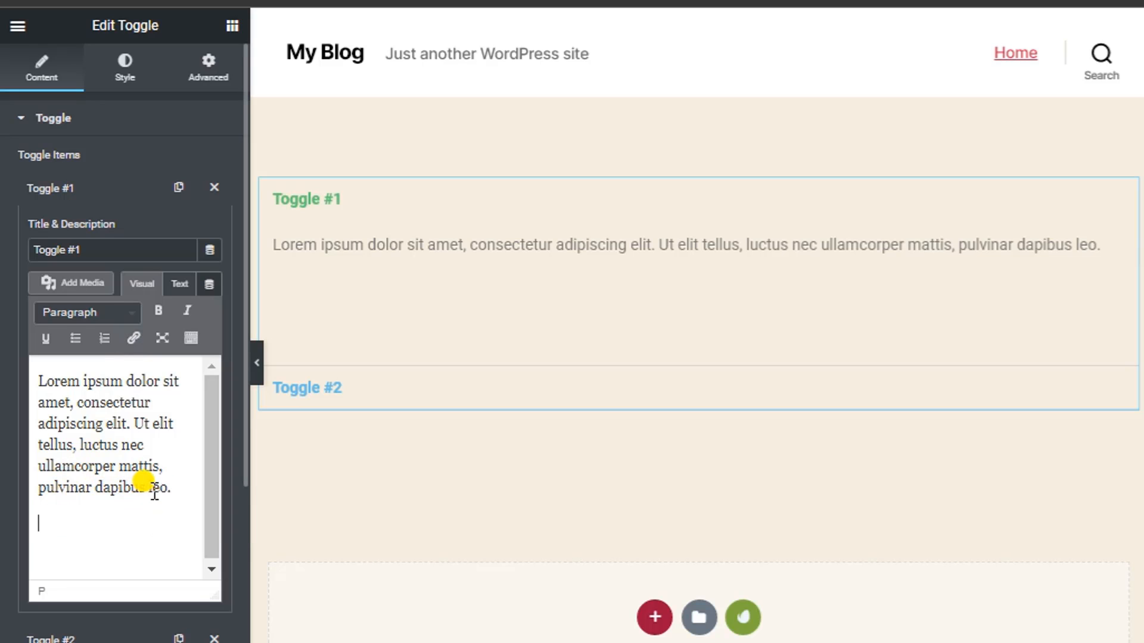
{"action": "left_click_drag", "start_coordinate": [167, 489], "coordinate": [104, 486]}
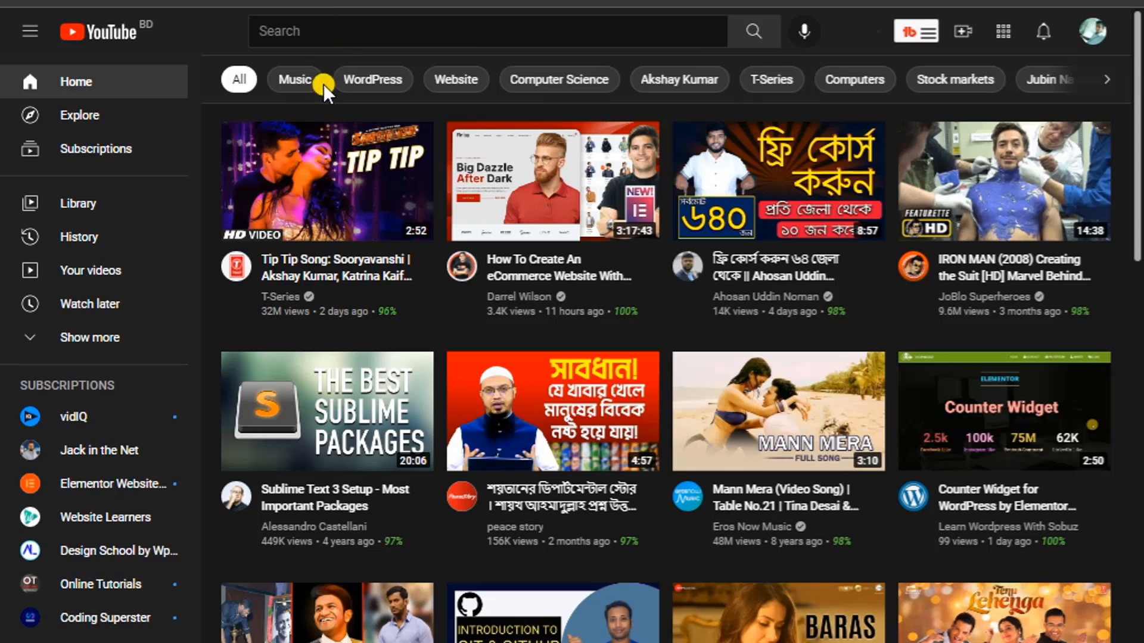
{"action": "scroll", "coordinate": [548, 215], "scroll_direction": "down", "scroll_amount": 6}
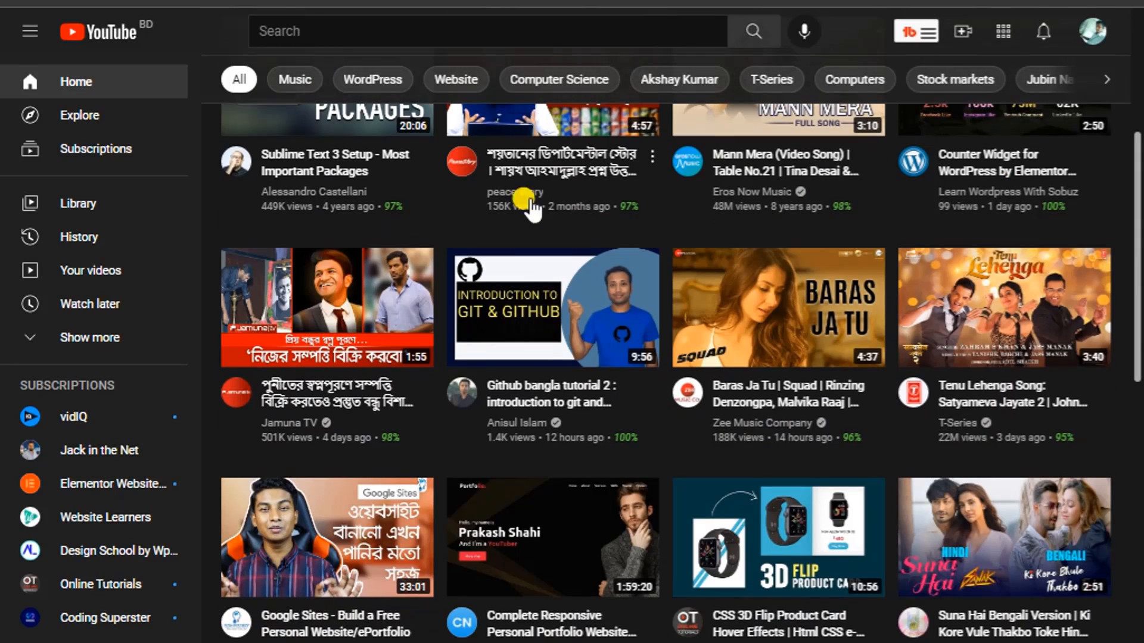
{"action": "left_click", "coordinate": [275, 113]}
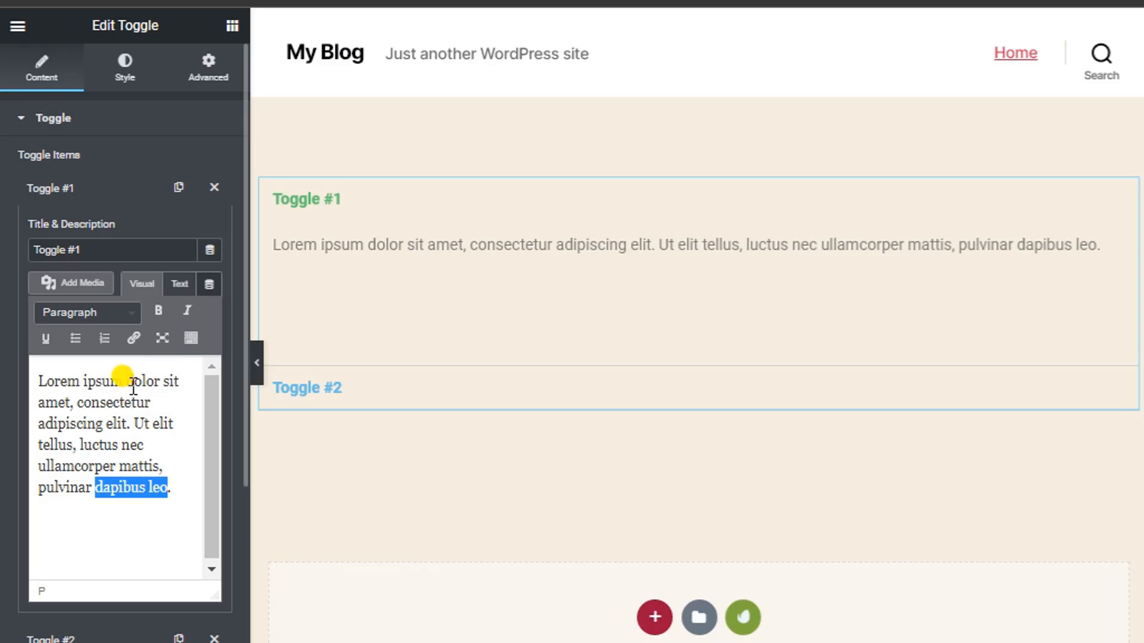
{"action": "left_click", "coordinate": [133, 338]}
{"action": "right_click", "coordinate": [142, 527]}
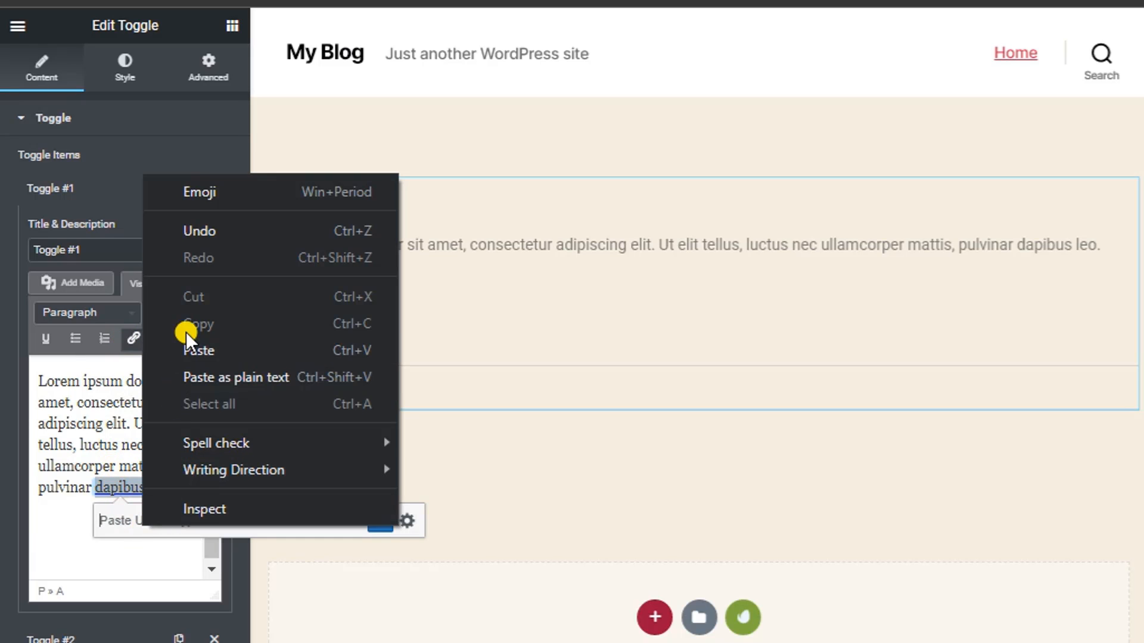
{"action": "left_click", "coordinate": [197, 346]}
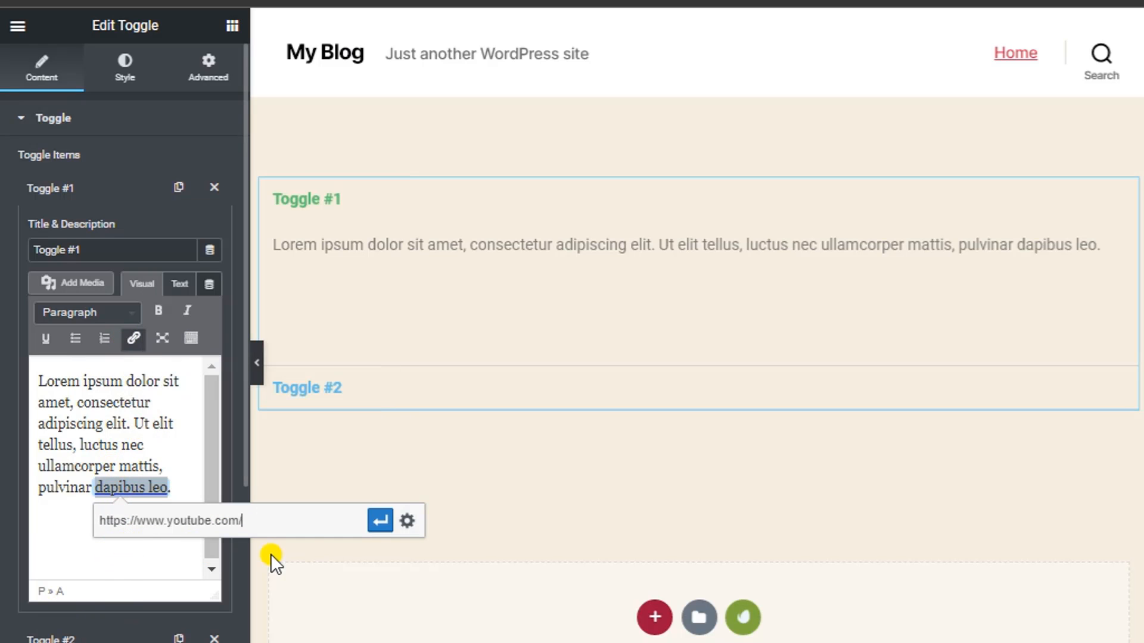
{"action": "left_click", "coordinate": [380, 522]}
{"action": "left_click", "coordinate": [132, 544]}
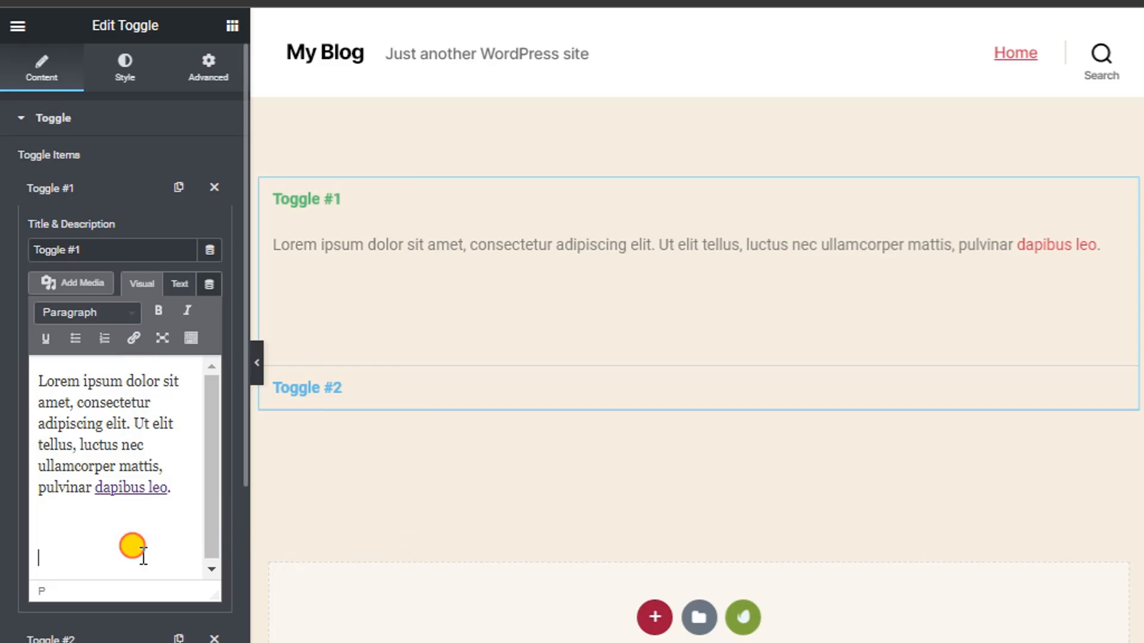
- Open the "dapibus leo" link from the description editor to check its destination, and return to the page editor
{"action": "left_click", "coordinate": [122, 487]}
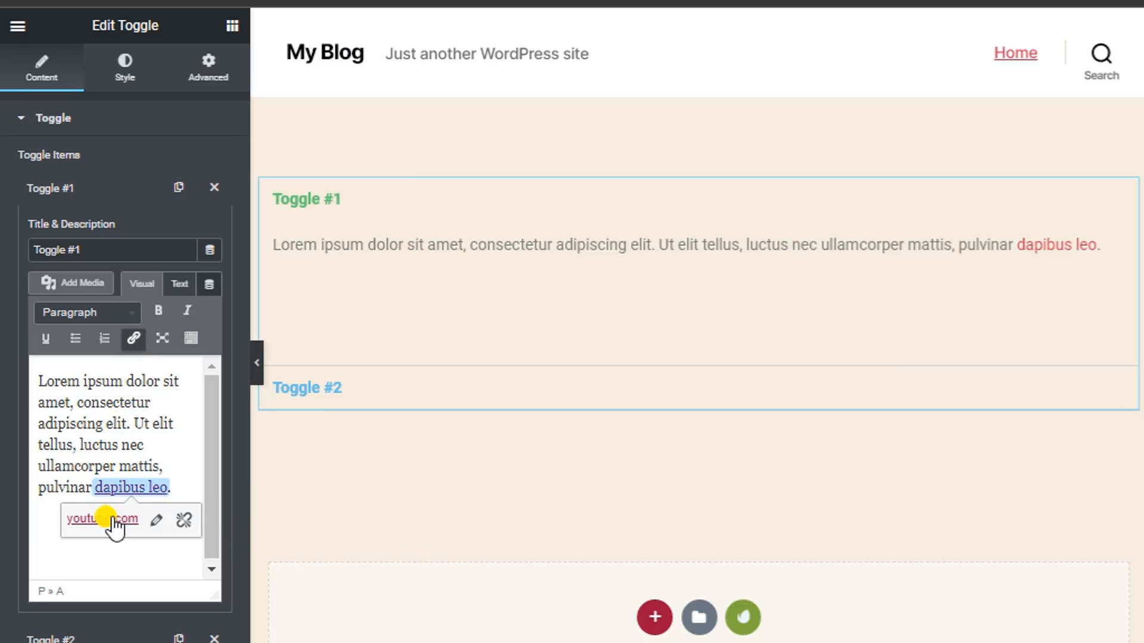
{"action": "left_click", "coordinate": [114, 518]}
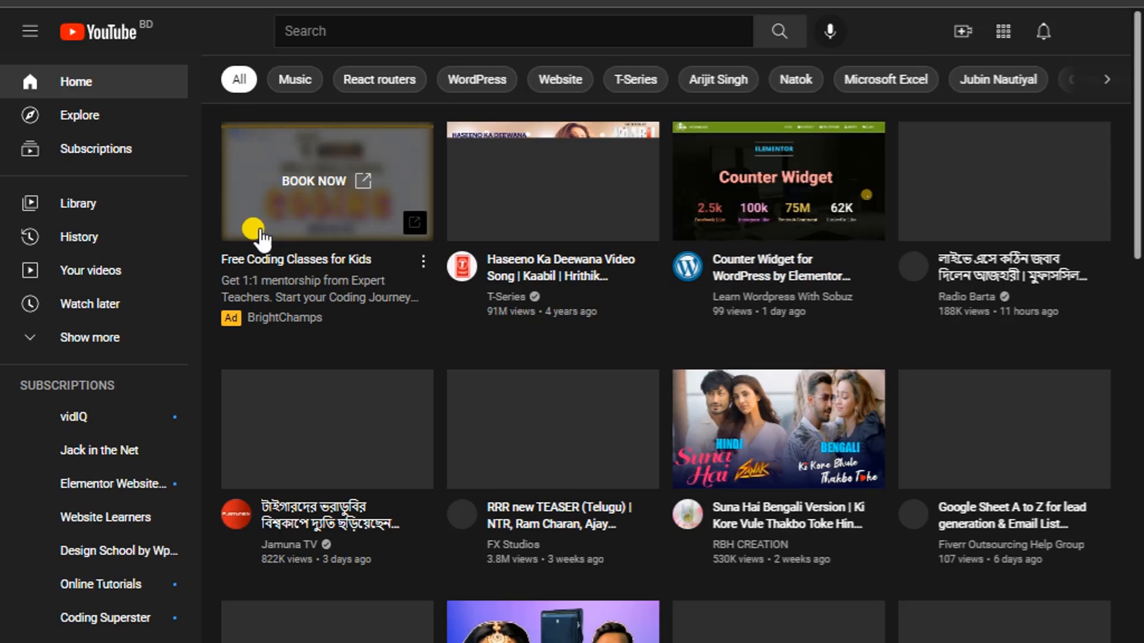
{"action": "left_click", "coordinate": [179, 3]}
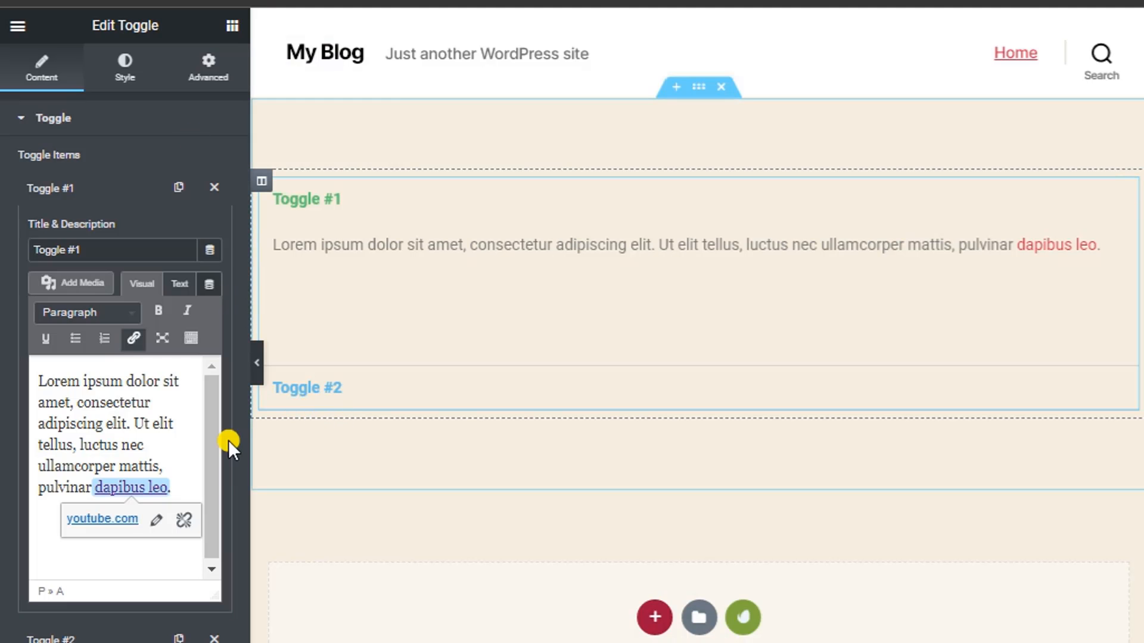
- Insert the media library photo of the woman in sunglasses below the Toggle #1 text, and check it by collapsing and expanding the item
{"action": "left_click", "coordinate": [143, 566]}
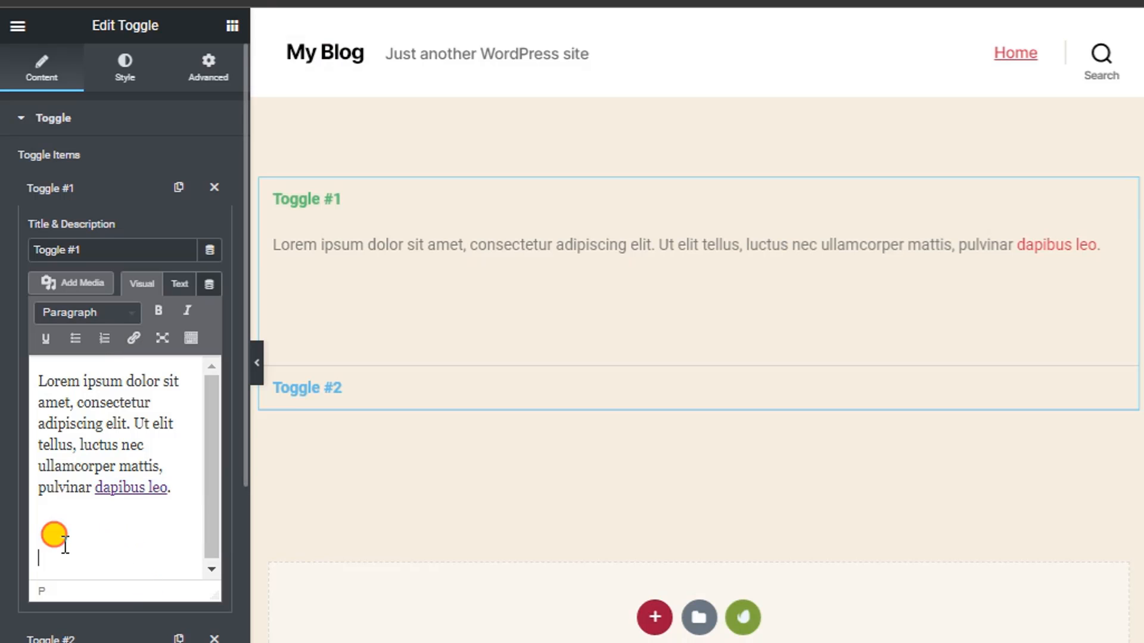
{"action": "left_click", "coordinate": [63, 283]}
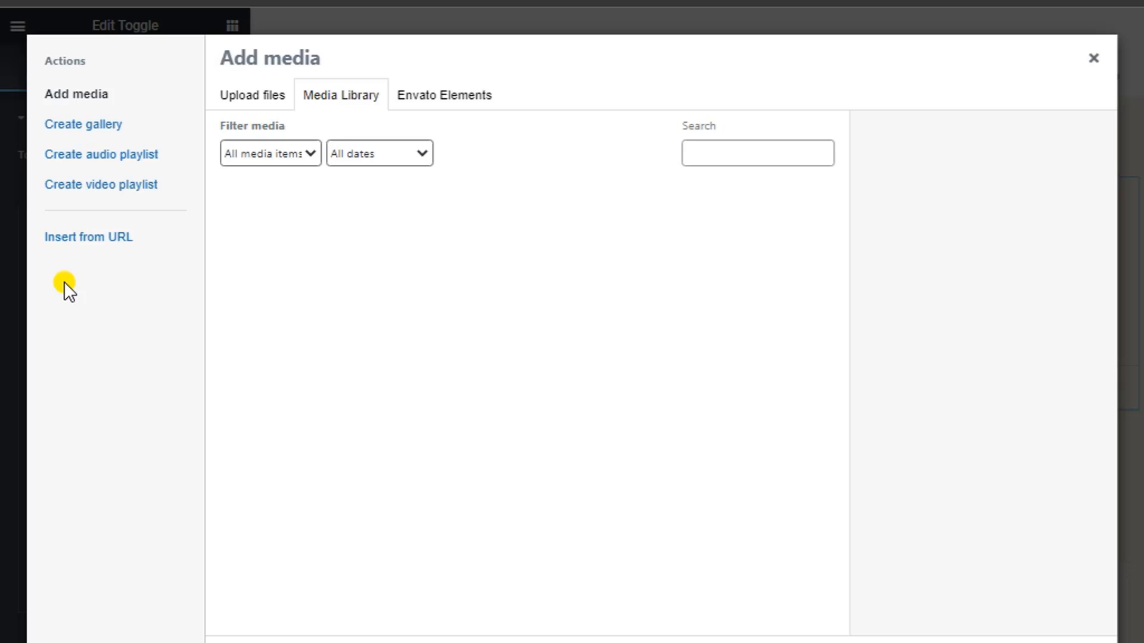
{"action": "left_click", "coordinate": [772, 251]}
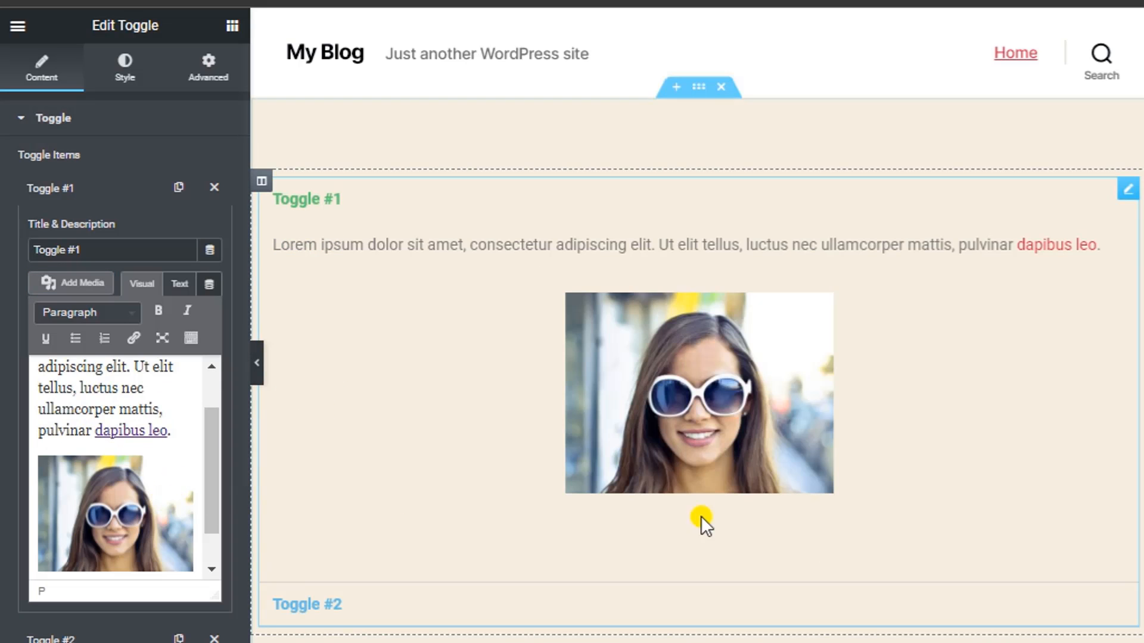
{"action": "left_click", "coordinate": [317, 208]}
{"action": "left_click", "coordinate": [316, 209]}
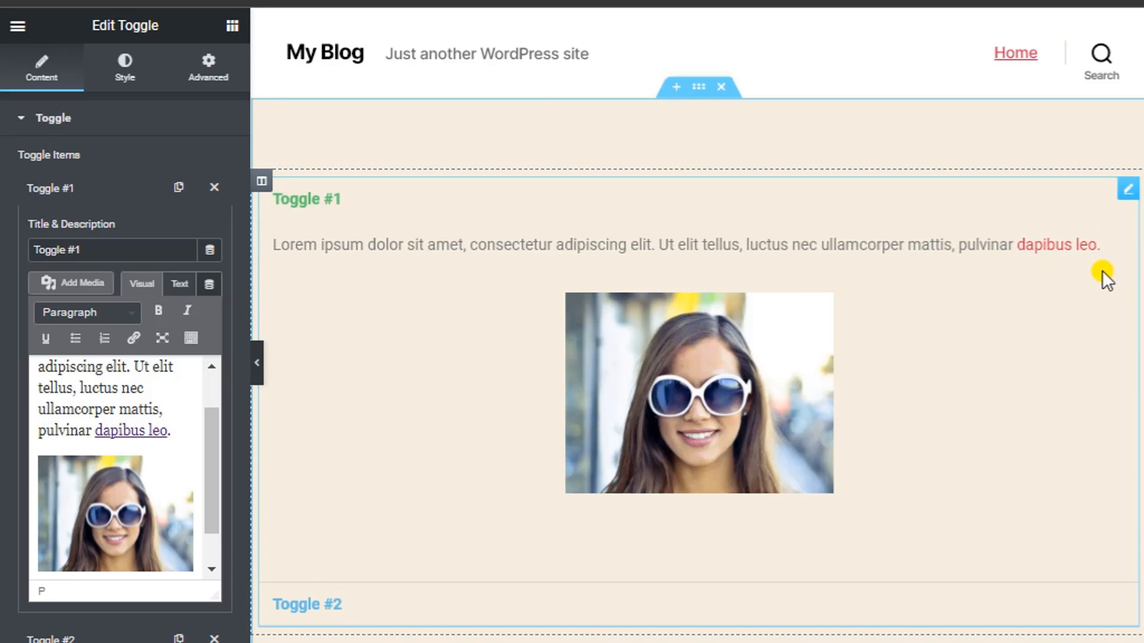
{"action": "left_click", "coordinate": [103, 515]}
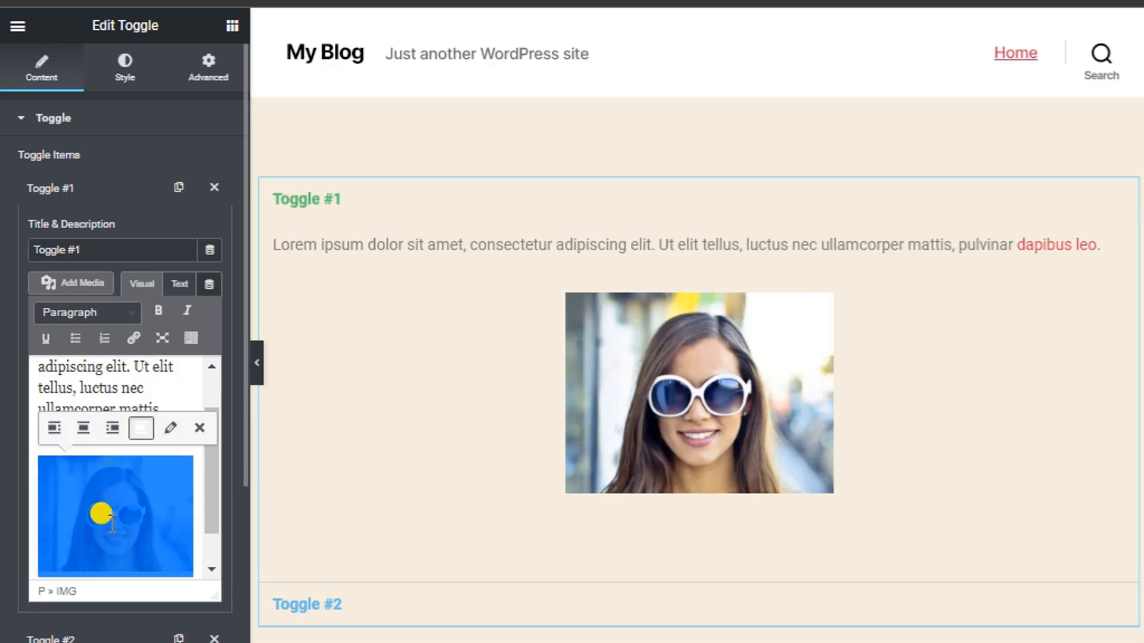
{"action": "left_click", "coordinate": [132, 337]}
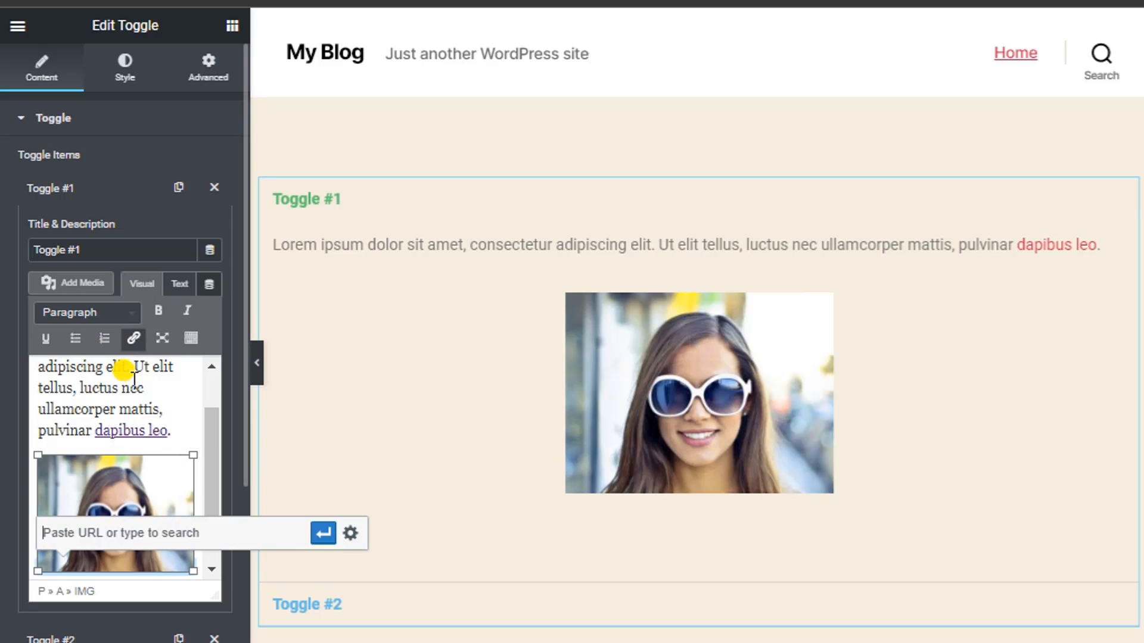
{"action": "right_click", "coordinate": [108, 532]}
{"action": "left_click", "coordinate": [163, 363]}
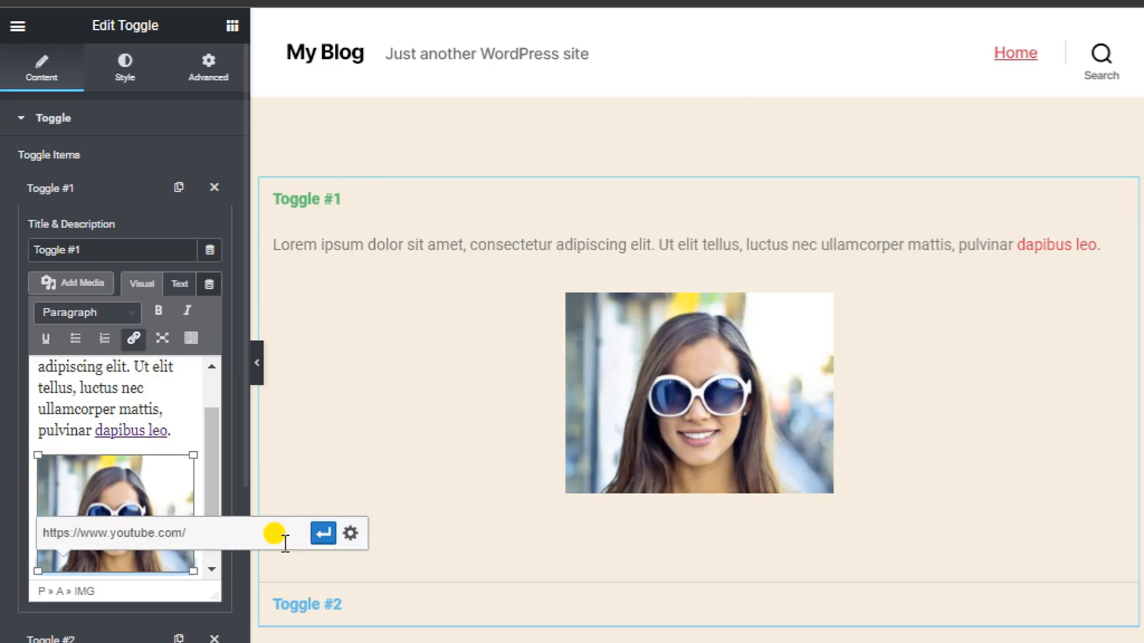
{"action": "left_click", "coordinate": [323, 532]}
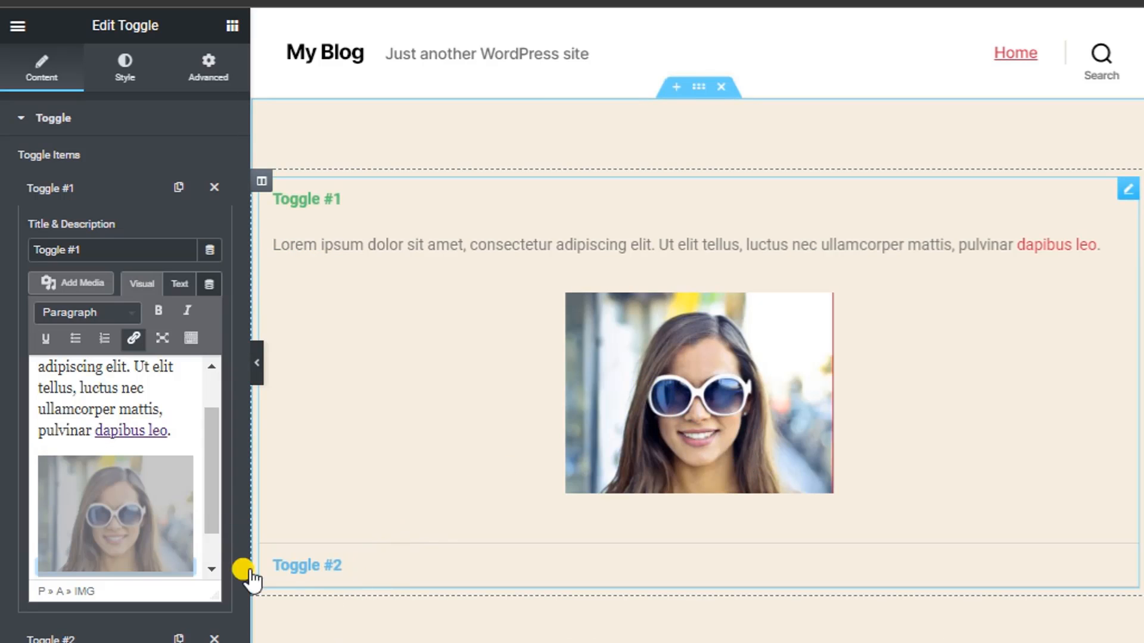
{"action": "left_click", "coordinate": [141, 492]}
{"action": "left_click", "coordinate": [702, 436]}
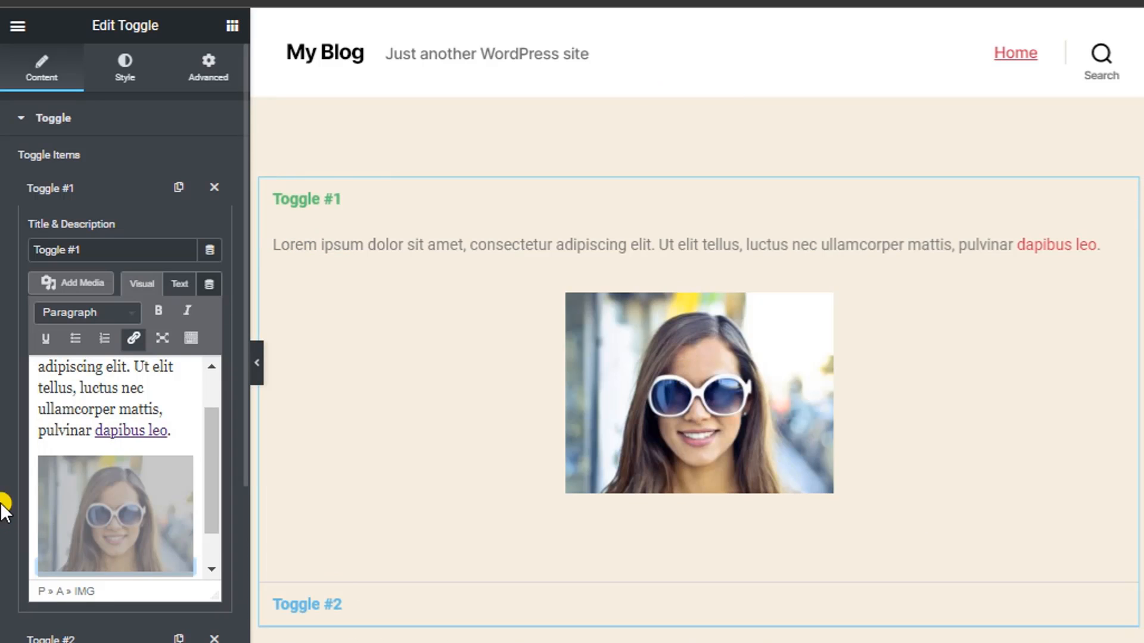
- Examine the HTML source of the Toggle #1 description, and open and close its link insertion dialog
{"action": "left_click", "coordinate": [120, 503]}
{"action": "left_click", "coordinate": [156, 290]}
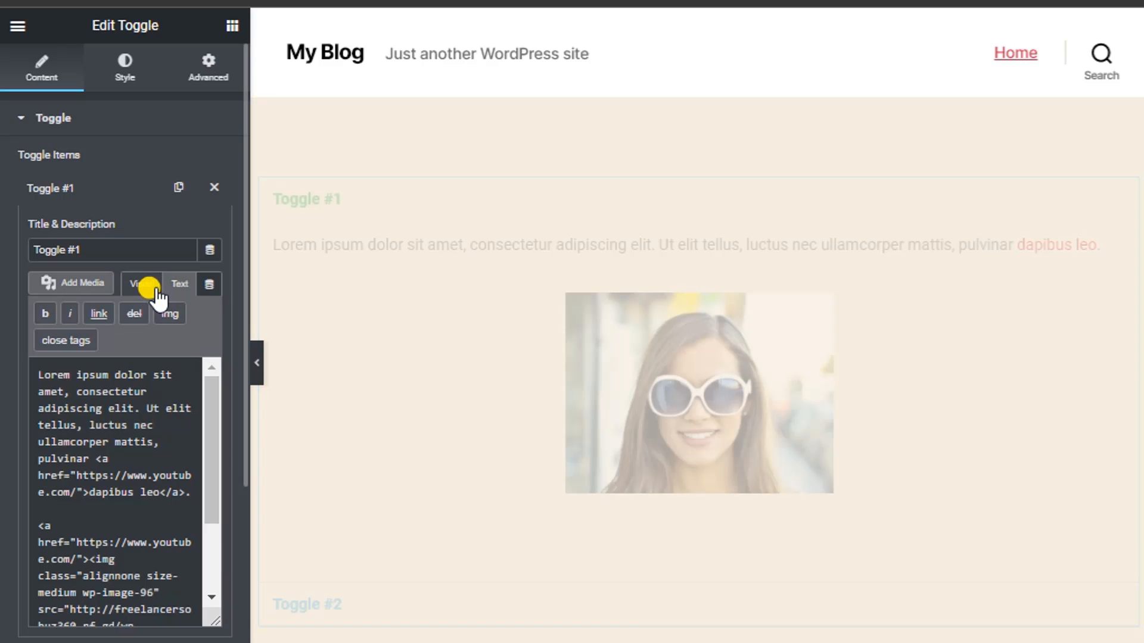
{"action": "scroll", "coordinate": [95, 460], "scroll_direction": "down", "scroll_amount": 4}
{"action": "scroll", "coordinate": [94, 536], "scroll_direction": "up", "scroll_amount": 4}
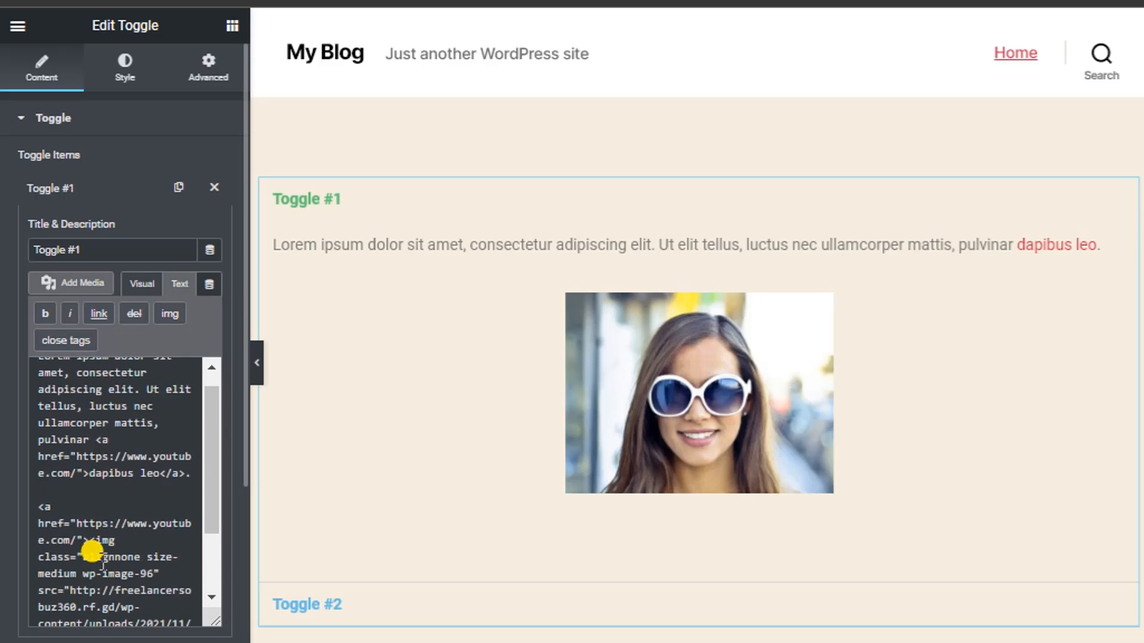
{"action": "left_click", "coordinate": [97, 311]}
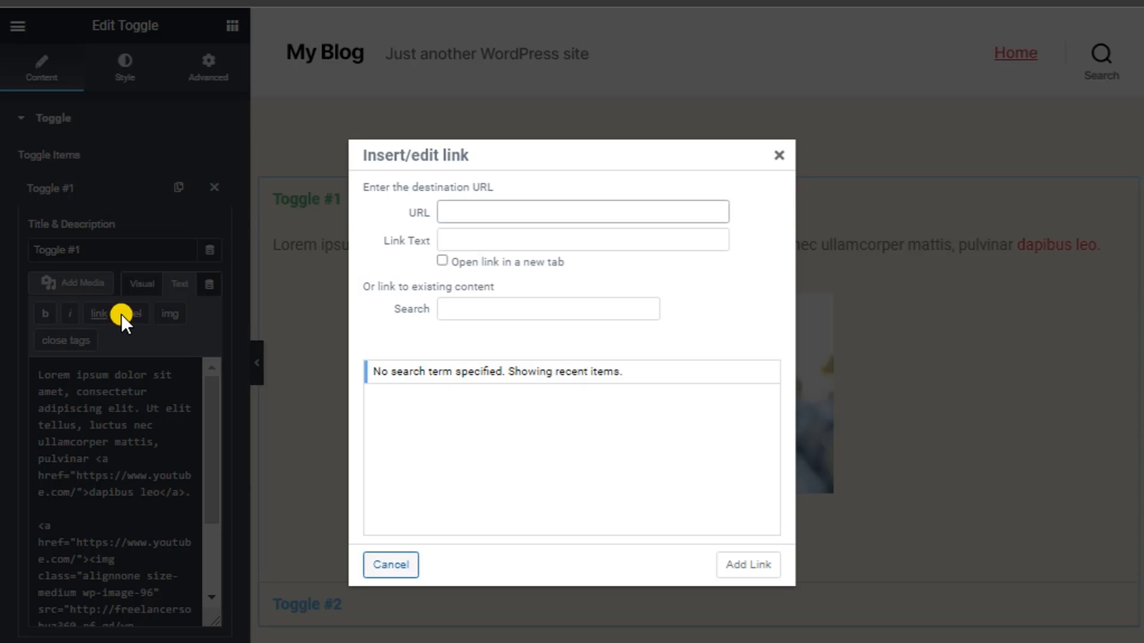
{"action": "left_click", "coordinate": [778, 157]}
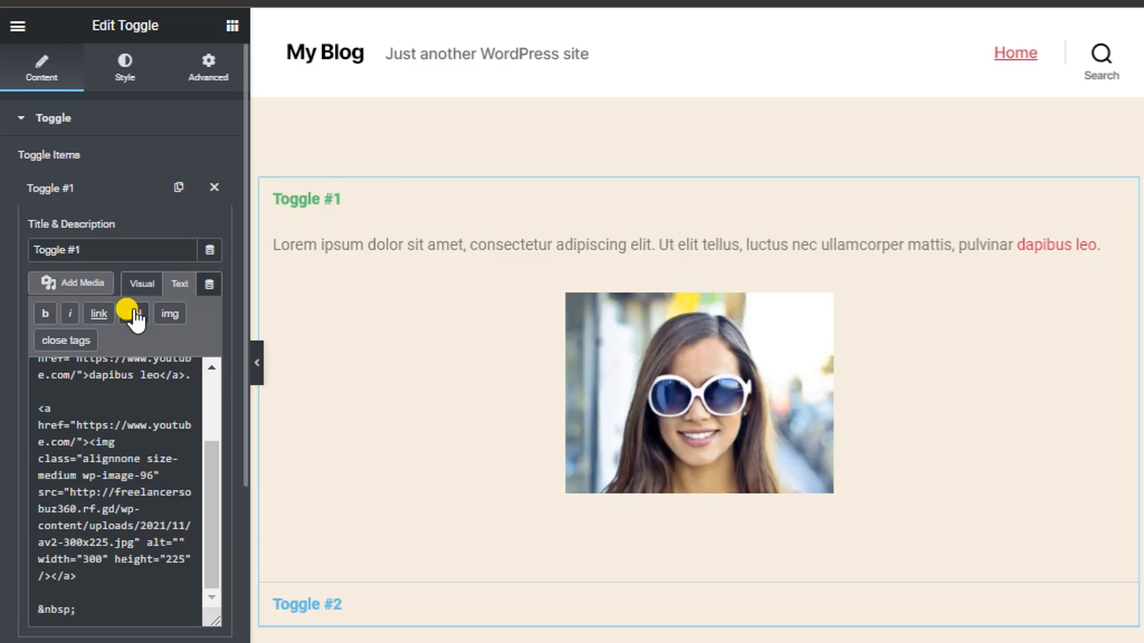
- Add an empty strong tag pair at the end of the Toggle #1 HTML source and collapse the item
{"action": "left_click", "coordinate": [45, 314]}
{"action": "left_click", "coordinate": [60, 340]}
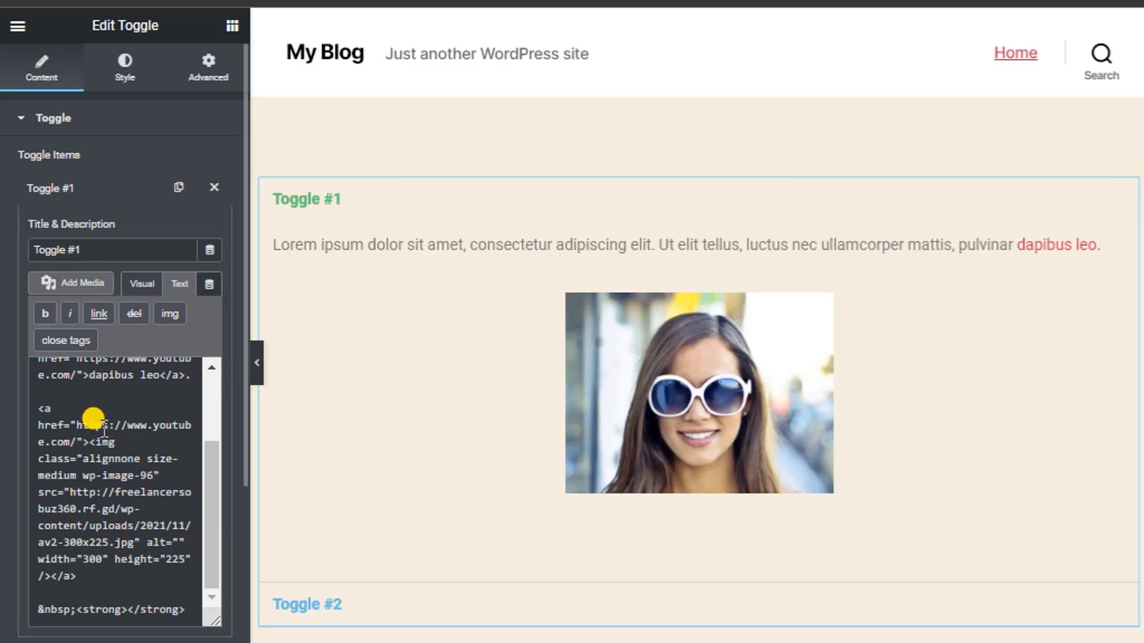
{"action": "scroll", "coordinate": [92, 429], "scroll_direction": "up", "scroll_amount": 3}
{"action": "left_click", "coordinate": [64, 197]}
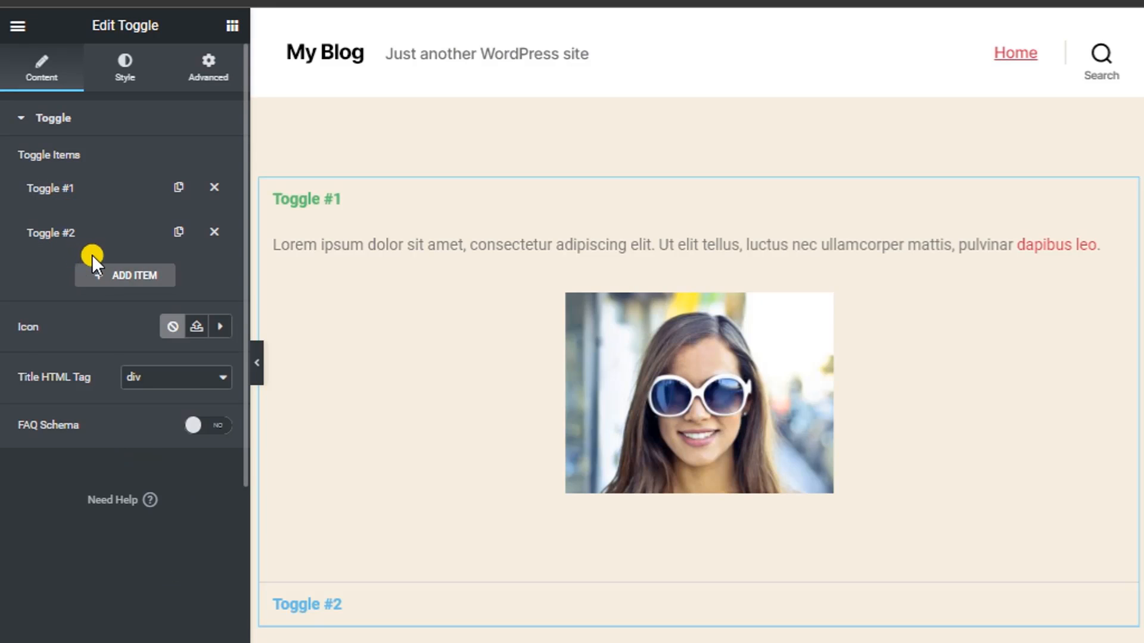
- Add three new items with the default title "Toggle Title" to the toggle widget
{"action": "left_click", "coordinate": [95, 273]}
{"action": "left_click", "coordinate": [78, 289]}
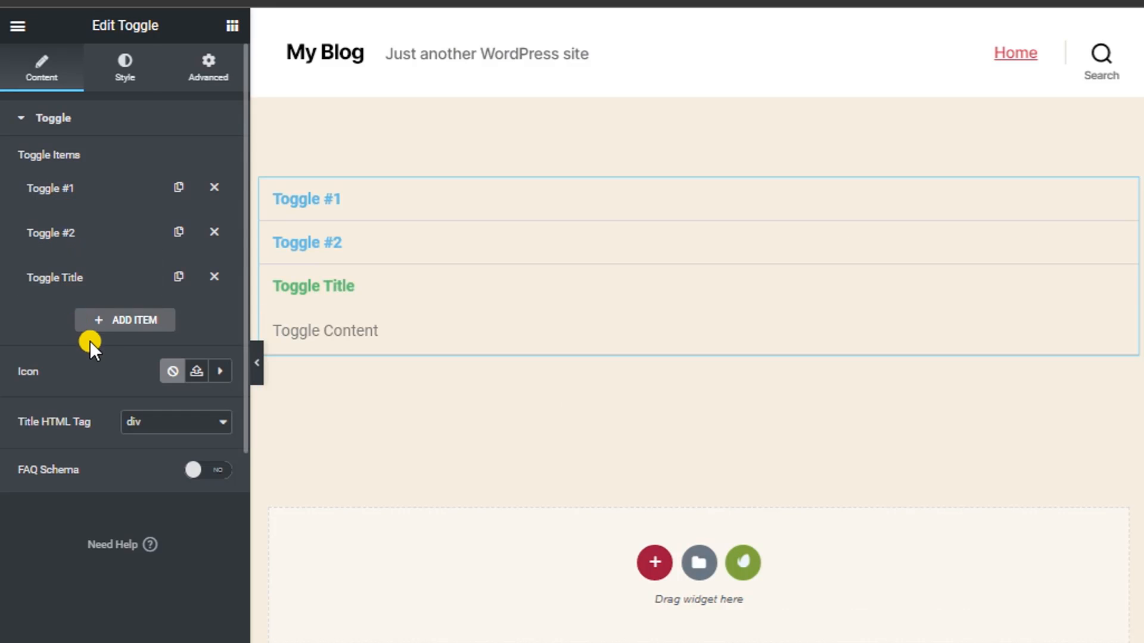
{"action": "left_click", "coordinate": [91, 322]}
{"action": "left_click", "coordinate": [78, 323]}
{"action": "left_click", "coordinate": [113, 365]}
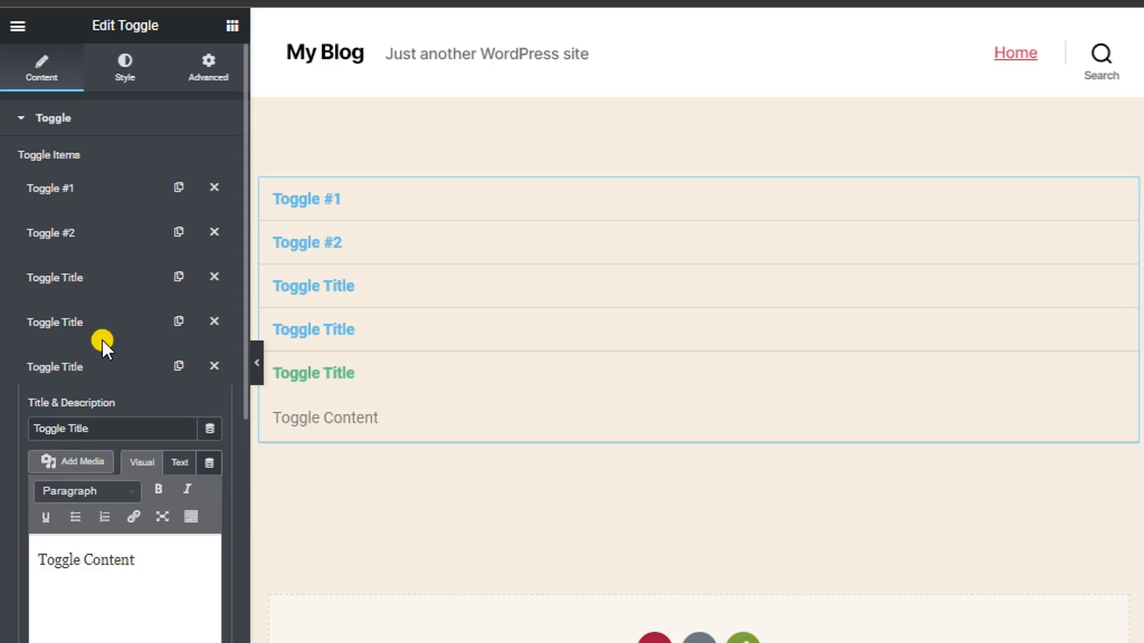
- Duplicate the second "Toggle Title" item several times
{"action": "left_click", "coordinate": [177, 325]}
{"action": "left_click", "coordinate": [178, 322]}
{"action": "left_click", "coordinate": [178, 322]}
{"action": "left_click", "coordinate": [177, 322]}
{"action": "left_click", "coordinate": [178, 322]}
{"action": "left_click", "coordinate": [172, 324]}
{"action": "left_click", "coordinate": [172, 325]}
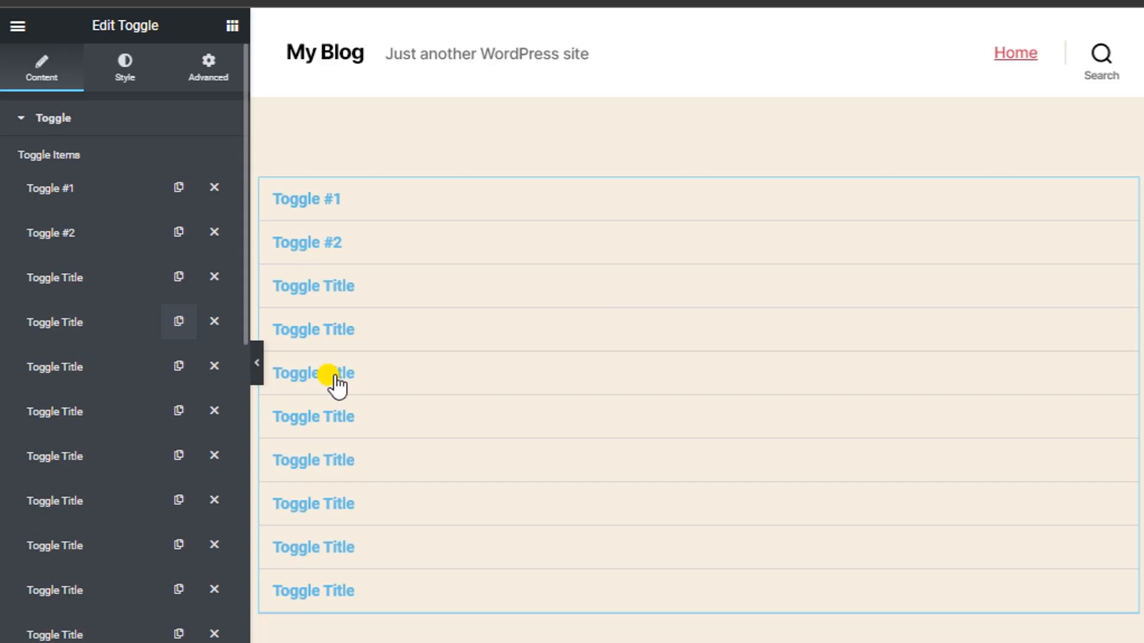
- Examine the extended toggle list in the preview by expanding and collapsing several of its items
{"action": "scroll", "coordinate": [352, 475], "scroll_direction": "down", "scroll_amount": 3}
{"action": "scroll", "coordinate": [360, 477], "scroll_direction": "up", "scroll_amount": 2}
{"action": "left_click", "coordinate": [351, 492]}
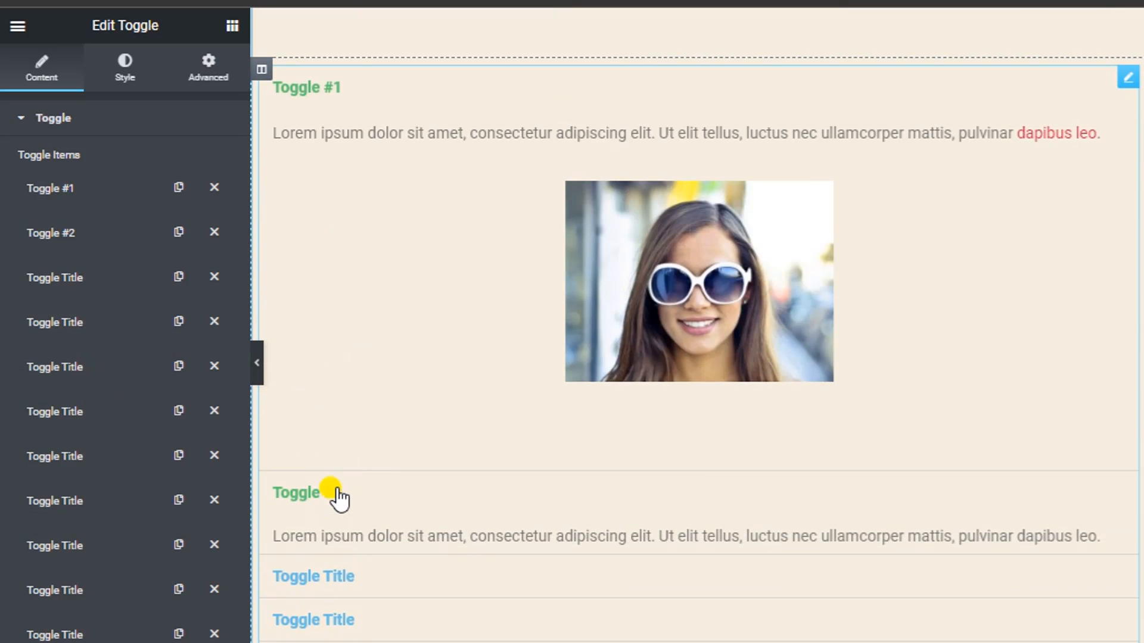
{"action": "left_click", "coordinate": [333, 584]}
{"action": "left_click", "coordinate": [333, 102]}
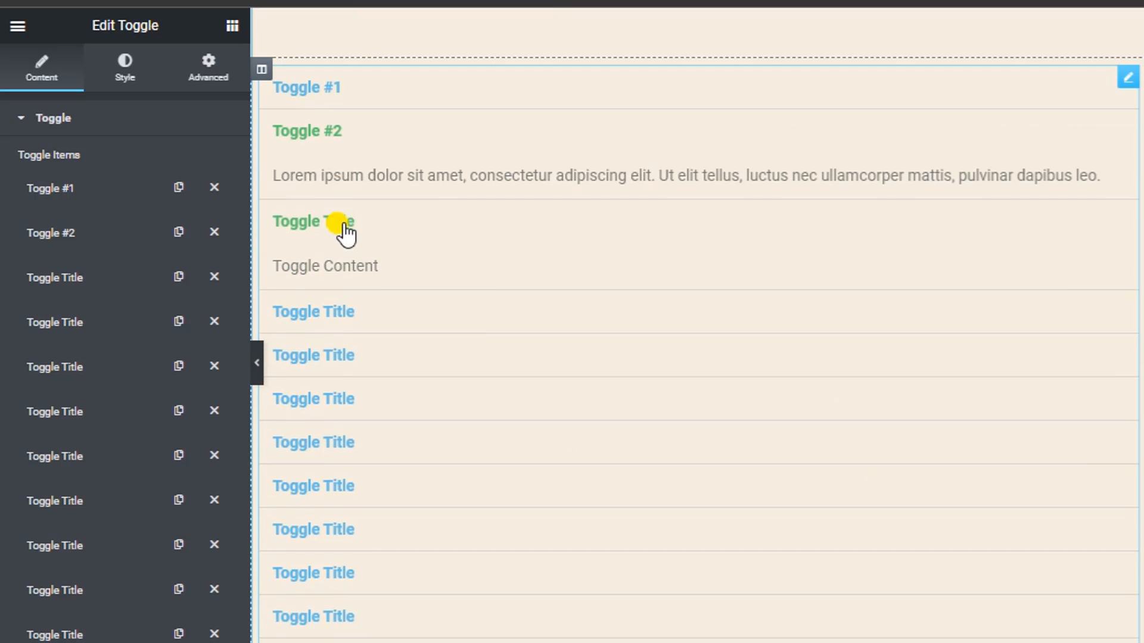
{"action": "left_click", "coordinate": [313, 308]}
{"action": "left_click", "coordinate": [302, 403]}
{"action": "left_click", "coordinate": [307, 575]}
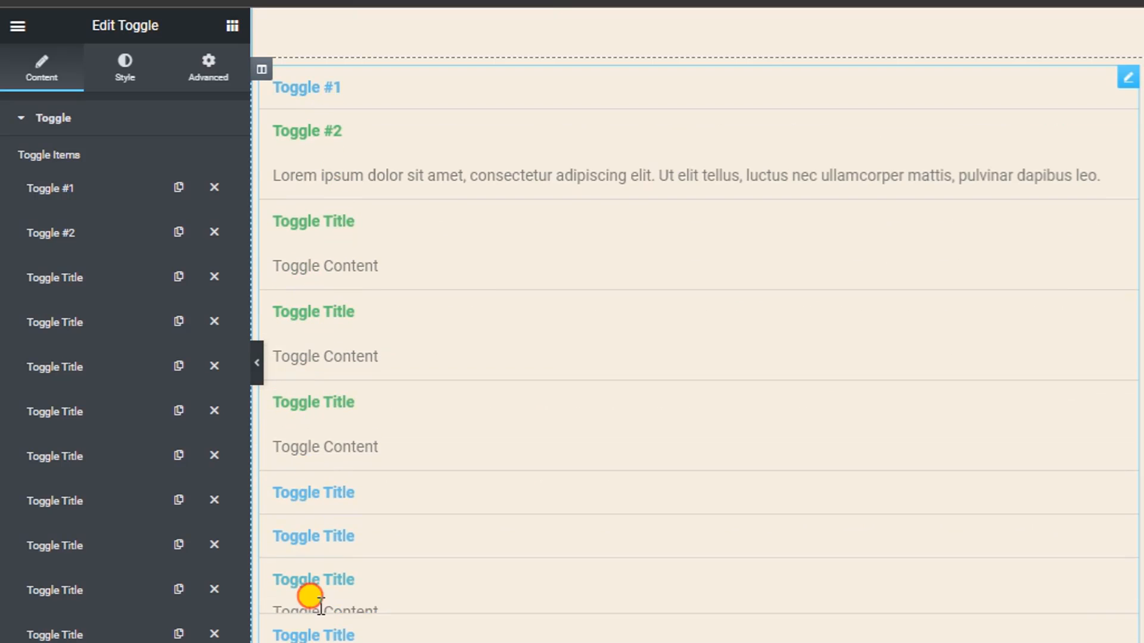
{"action": "left_click_drag", "start_coordinate": [320, 630], "coordinate": [319, 622]}
{"action": "scroll", "coordinate": [581, 305], "scroll_direction": "down", "scroll_amount": 2}
{"action": "scroll", "coordinate": [579, 310], "scroll_direction": "up", "scroll_amount": 4}
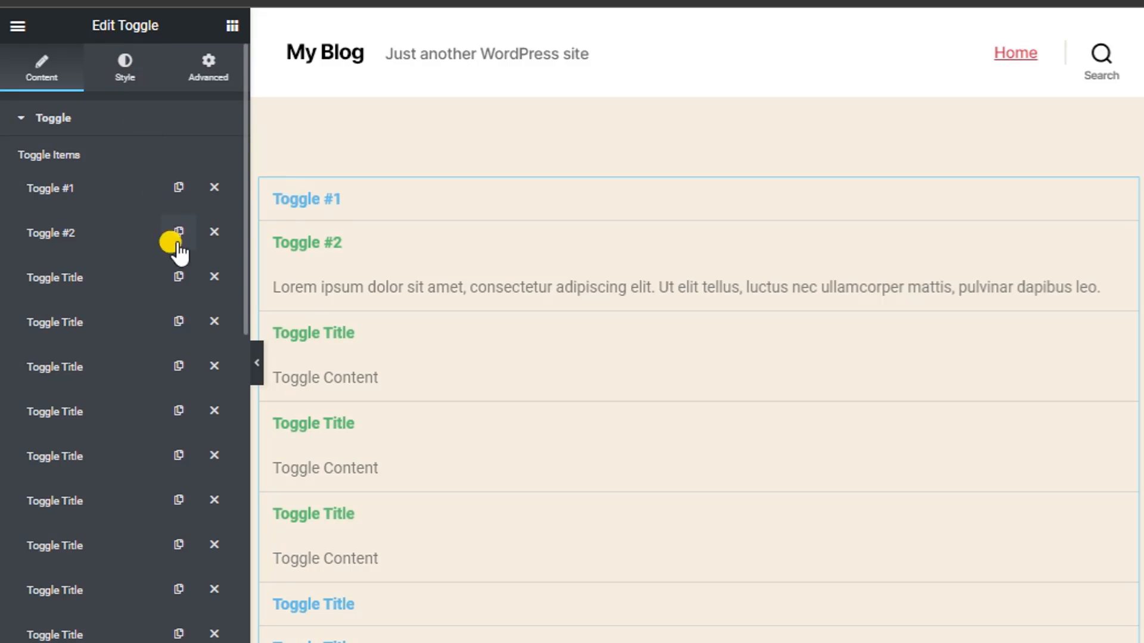
- Delete Toggle #2 and the surplus items, keeping only Toggle #1 and two collapsed "Toggle Title" items
{"action": "left_click", "coordinate": [204, 239]}
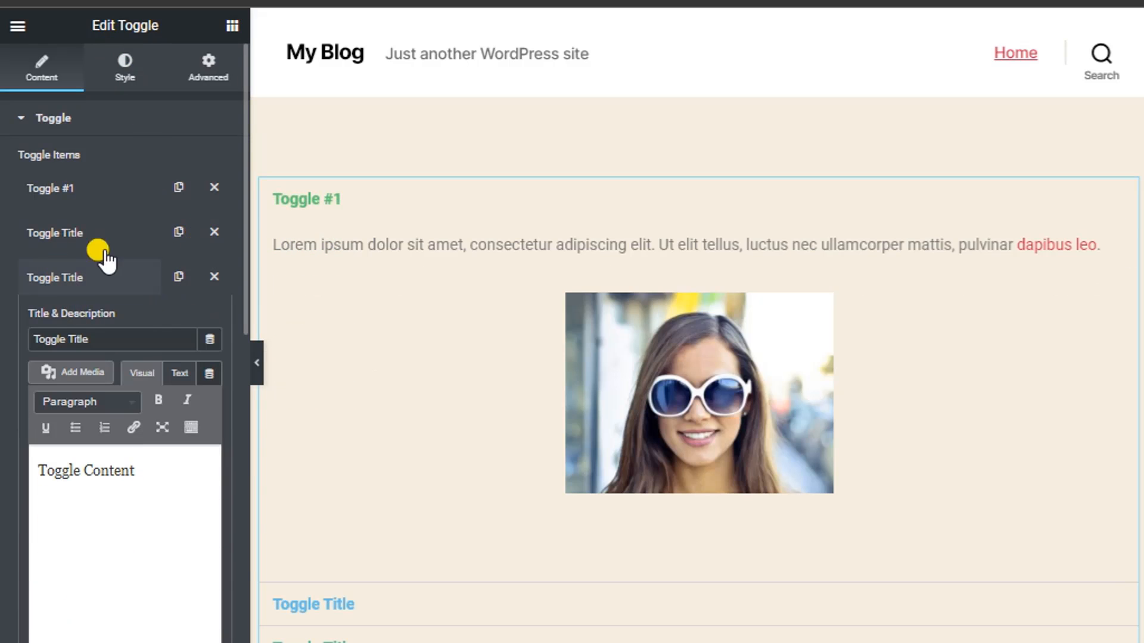
{"action": "left_click", "coordinate": [60, 287]}
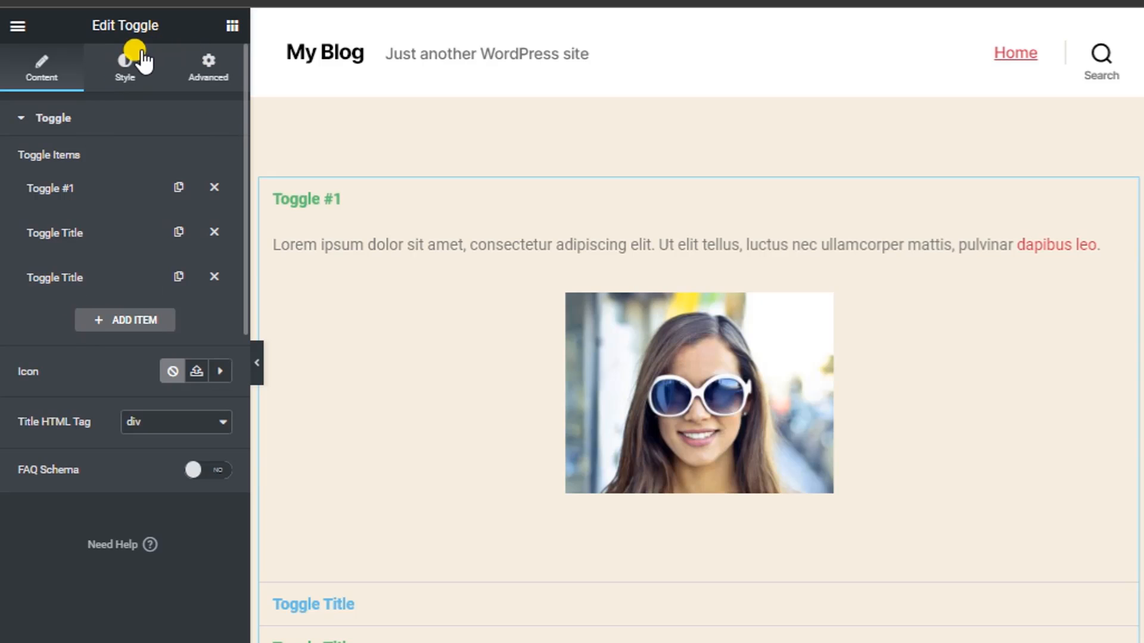
- Set the toggle's border width to 5 and the space between items to 25 in its style settings
{"action": "left_click", "coordinate": [124, 82]}
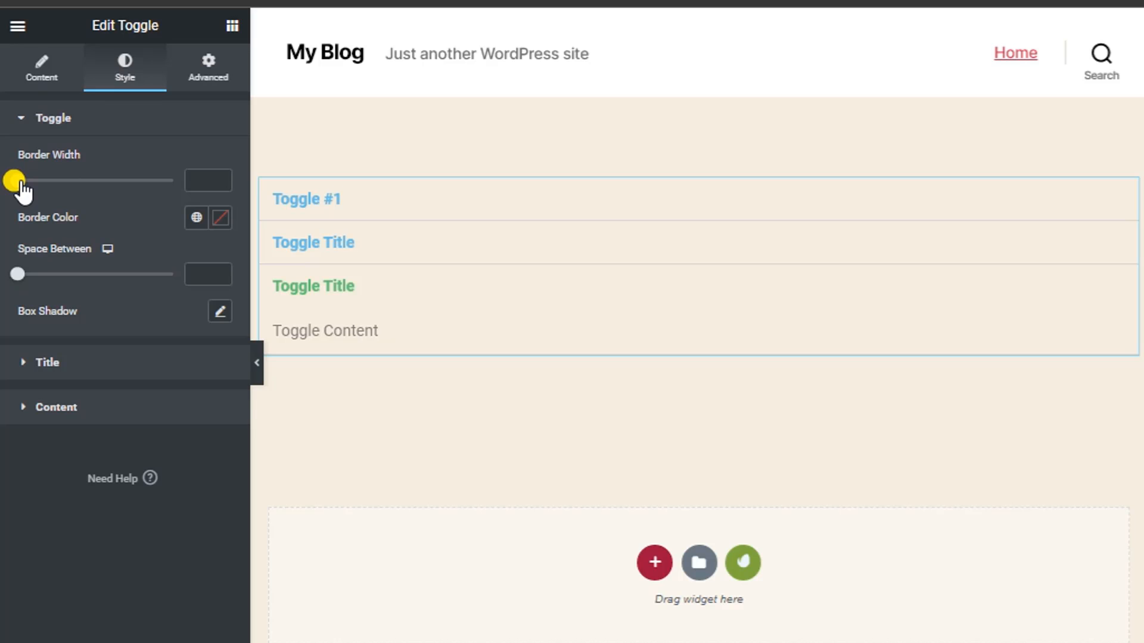
{"action": "left_click_drag", "start_coordinate": [18, 183], "coordinate": [95, 180]}
{"action": "left_click_drag", "start_coordinate": [17, 274], "coordinate": [56, 279]}
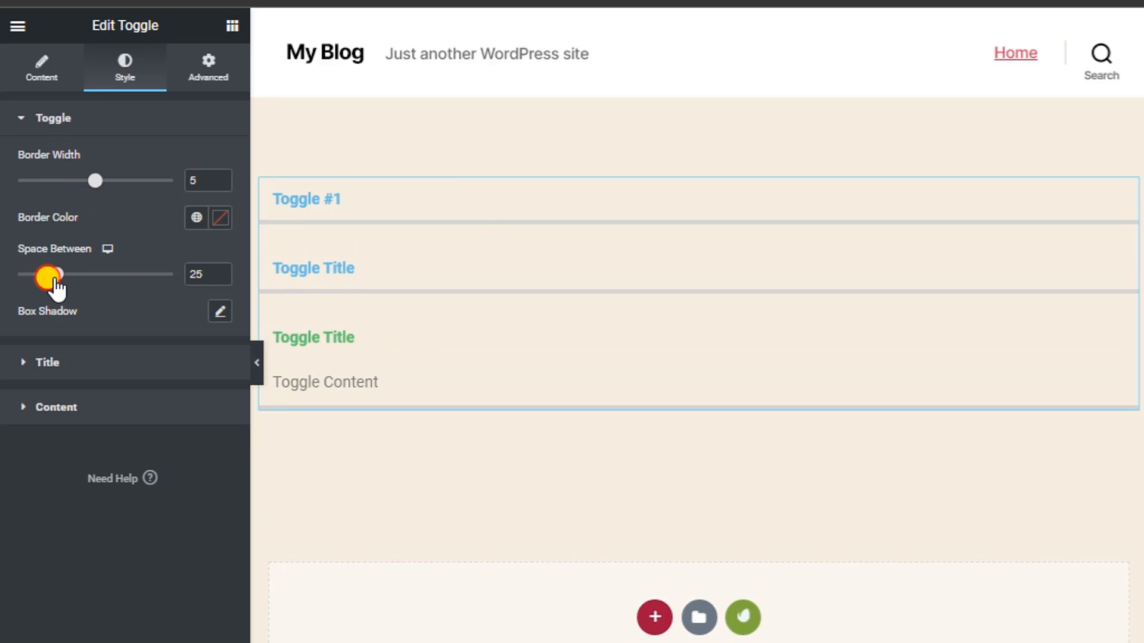
- Set the toggle's border color to a muted brown
{"action": "left_click", "coordinate": [219, 217]}
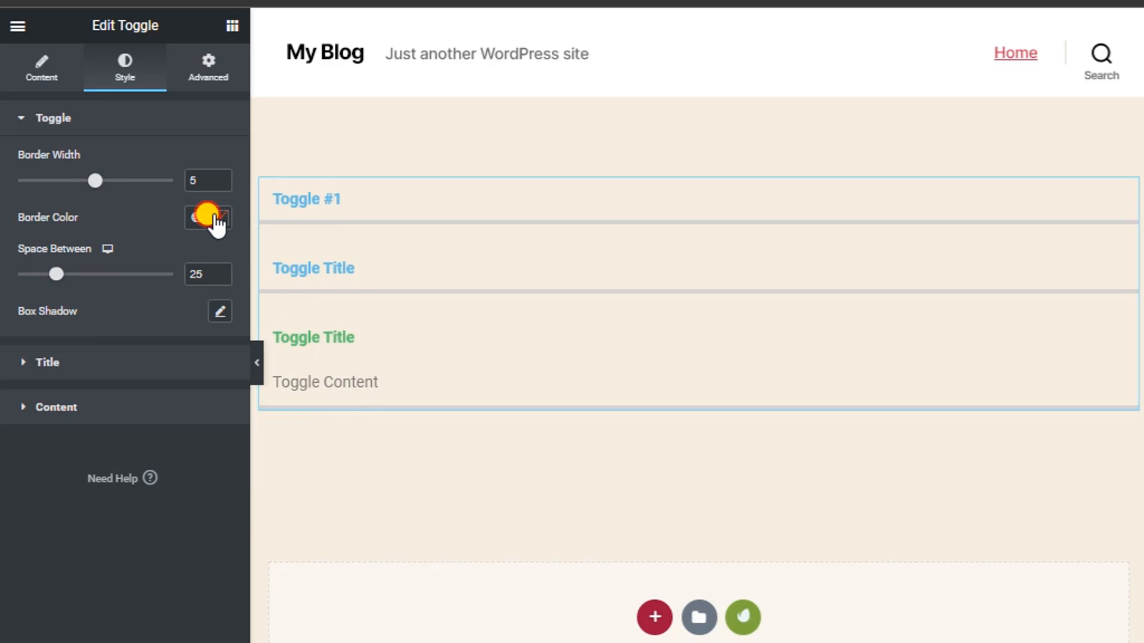
{"action": "mouse_move", "coordinate": [190, 330]}
{"action": "left_mouse_down"}
{"action": "mouse_move", "coordinate": [125, 260]}
{"action": "mouse_move", "coordinate": [177, 358]}
{"action": "left_mouse_up"}
{"action": "left_click", "coordinate": [31, 496]}
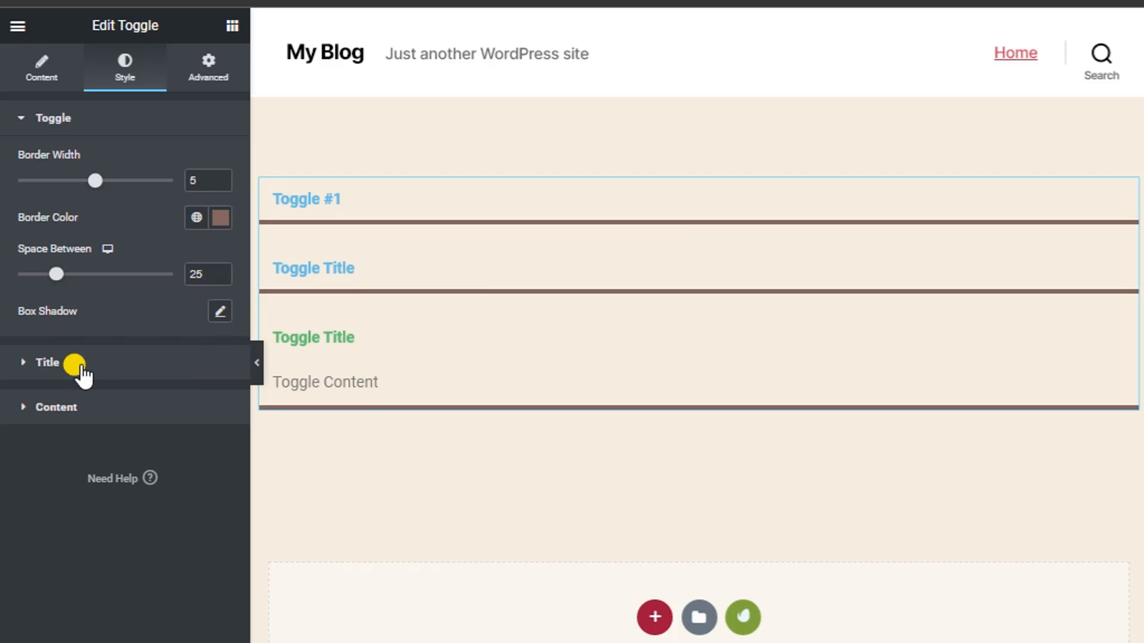
- Set the toggle titles' text color to black (#000000)
{"action": "left_click", "coordinate": [59, 365]}
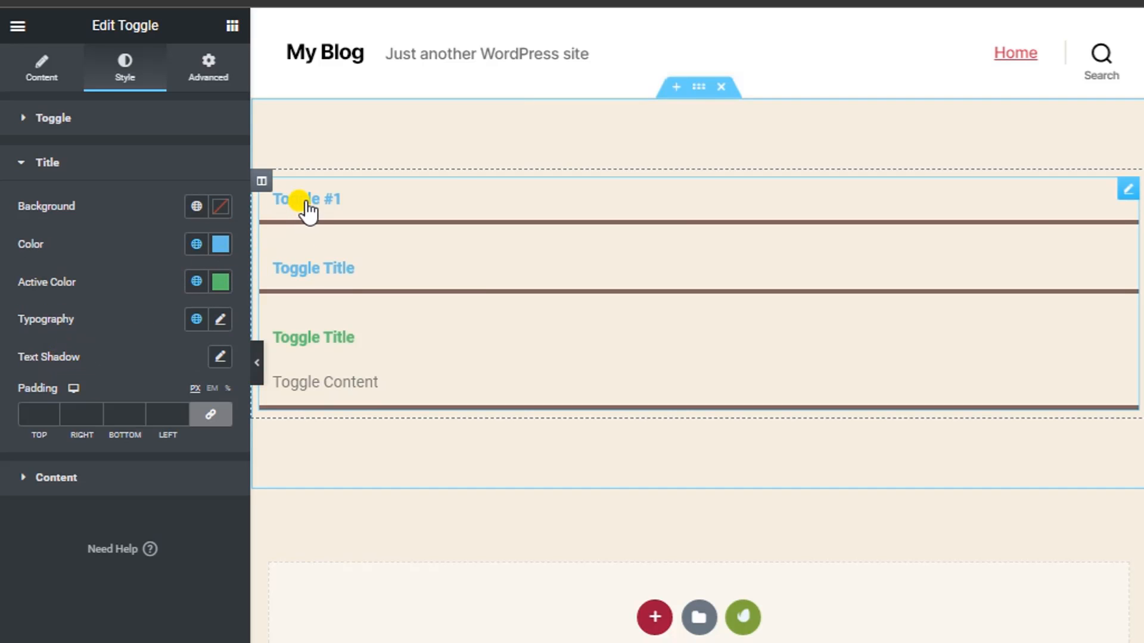
{"action": "left_click", "coordinate": [219, 249]}
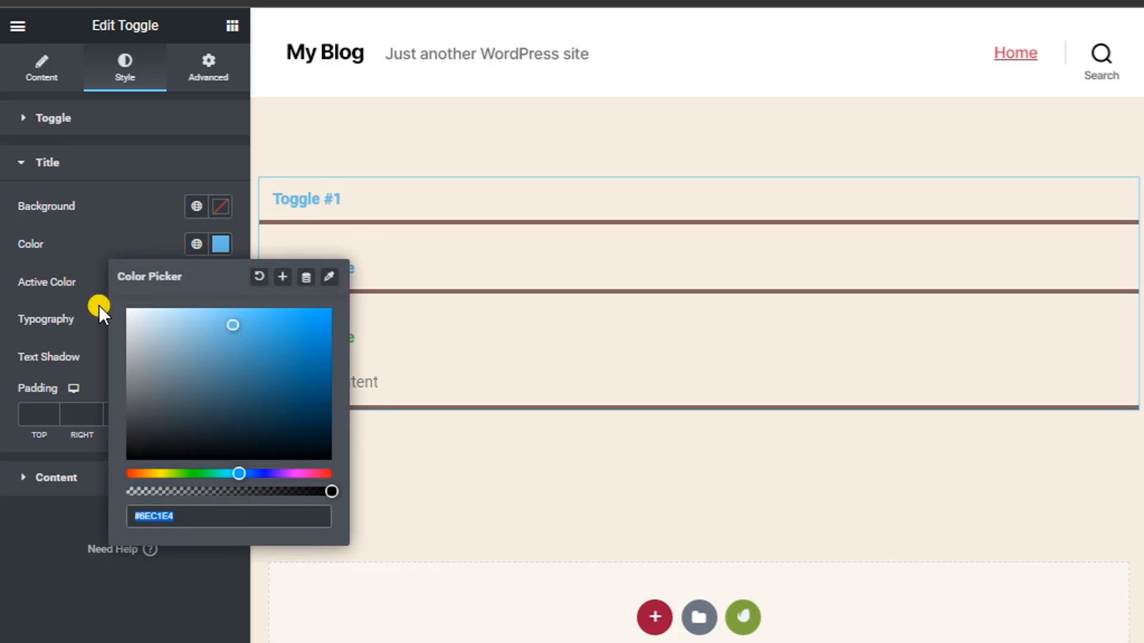
{"action": "left_click_drag", "start_coordinate": [173, 311], "coordinate": [220, 487]}
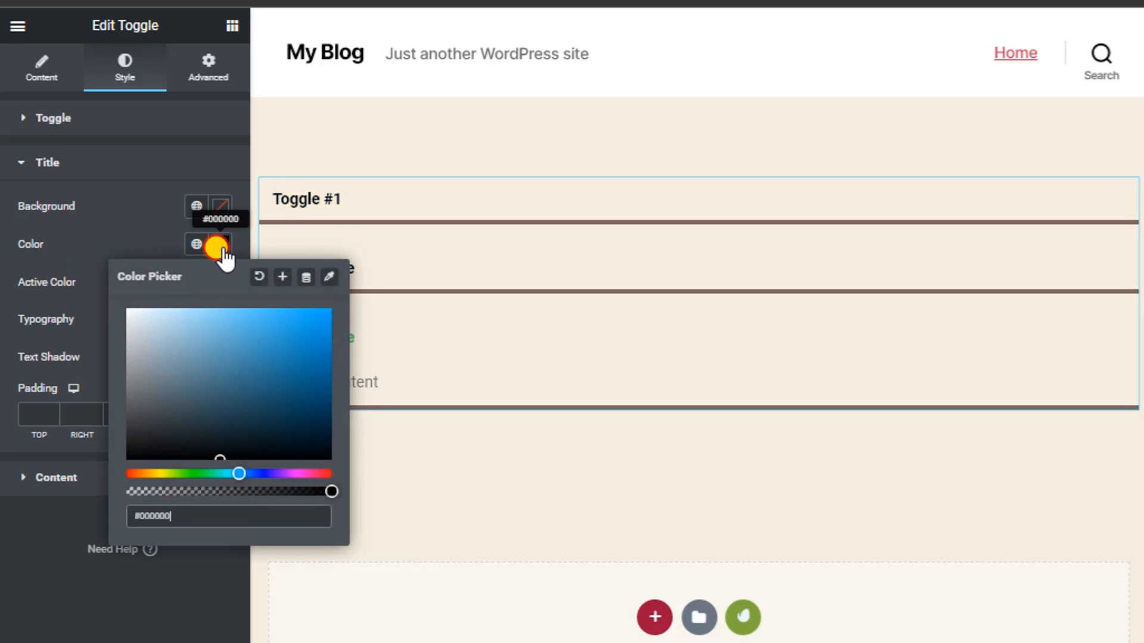
- Give the toggle titles a light salmon-pink background
{"action": "left_click", "coordinate": [218, 207]}
{"action": "left_click_drag", "start_coordinate": [233, 276], "coordinate": [186, 246]}
{"action": "left_click", "coordinate": [226, 212]}
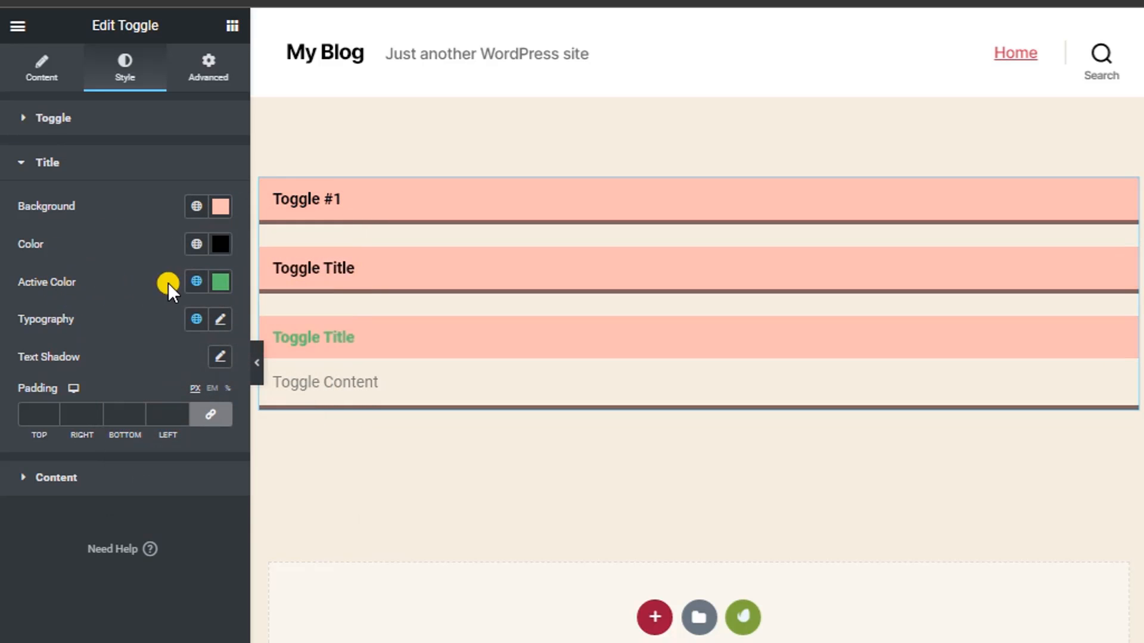
- Set the active color of the toggle titles to dark blue
{"action": "left_click", "coordinate": [220, 282]}
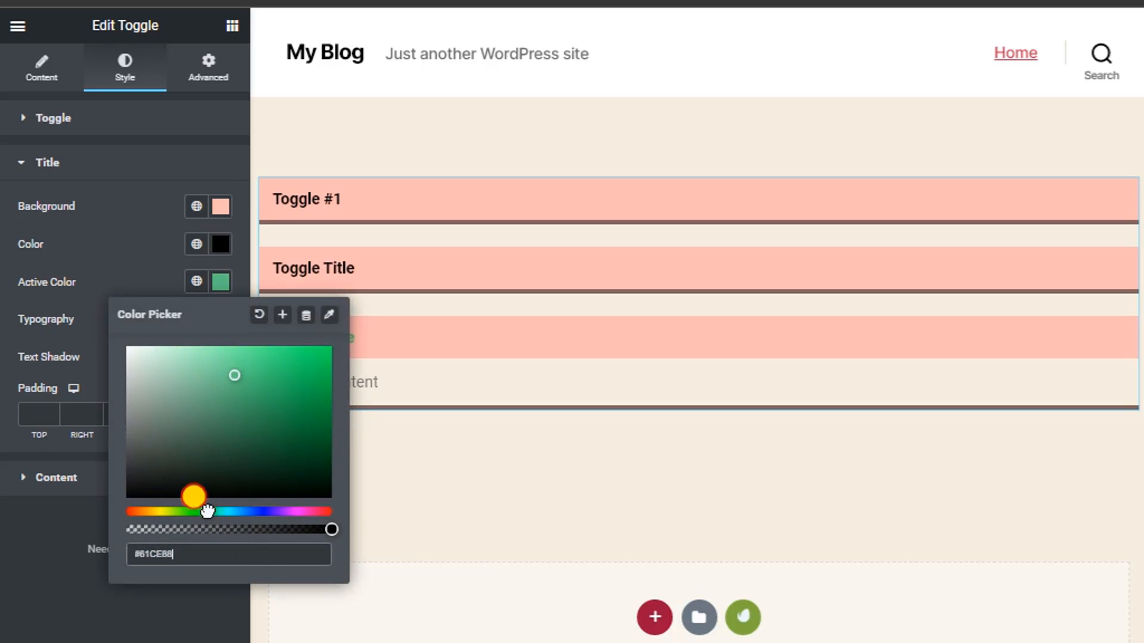
{"action": "left_click_drag", "start_coordinate": [207, 511], "coordinate": [262, 510]}
{"action": "mouse_move", "coordinate": [316, 400]}
{"action": "left_mouse_down"}
{"action": "mouse_move", "coordinate": [355, 373]}
{"action": "mouse_move", "coordinate": [240, 316]}
{"action": "mouse_move", "coordinate": [221, 292]}
{"action": "mouse_move", "coordinate": [293, 396]}
{"action": "left_mouse_up"}
{"action": "left_click", "coordinate": [214, 281]}
- Check the normal and active title colors by expanding and collapsing the toggle items in the preview
{"action": "left_click", "coordinate": [280, 270]}
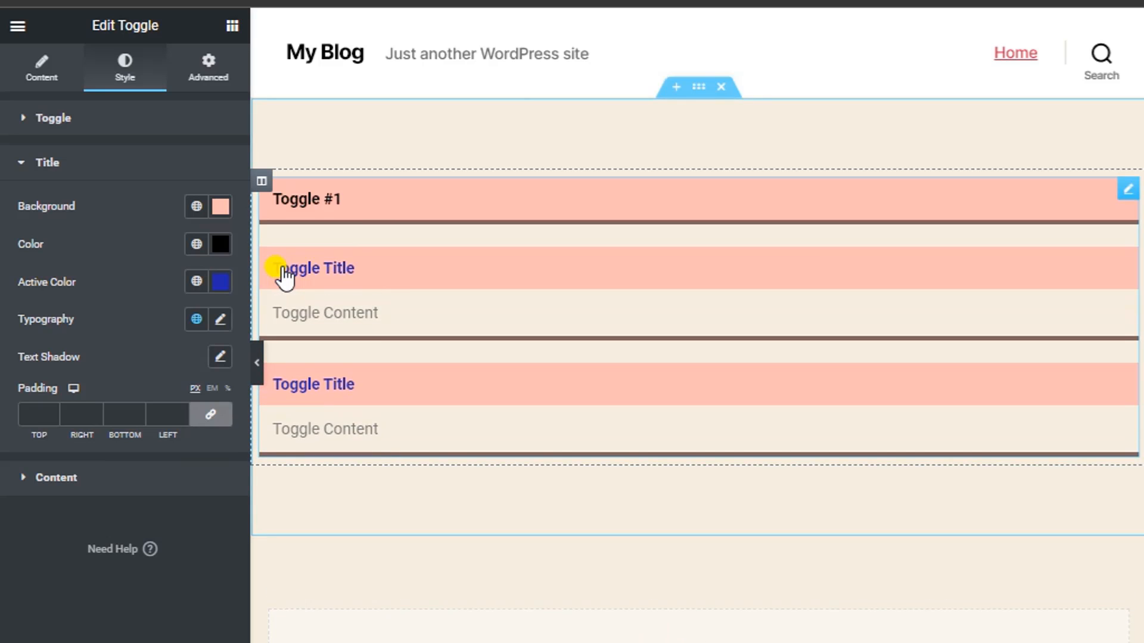
{"action": "left_click", "coordinate": [304, 198]}
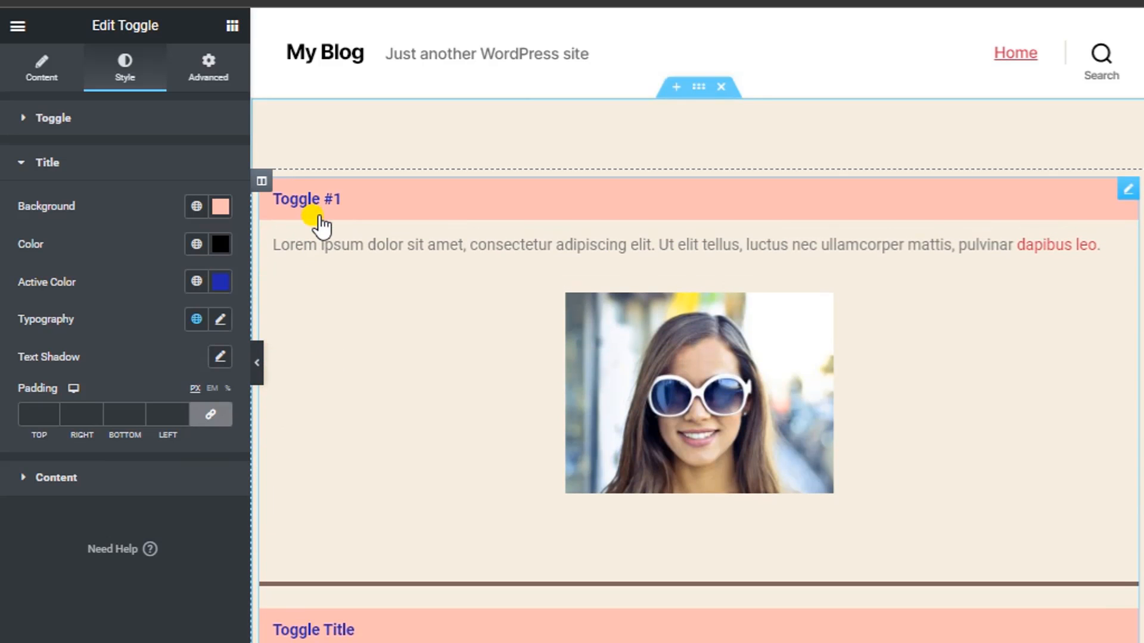
{"action": "left_click", "coordinate": [319, 210]}
{"action": "left_click", "coordinate": [311, 262]}
{"action": "left_click", "coordinate": [309, 340]}
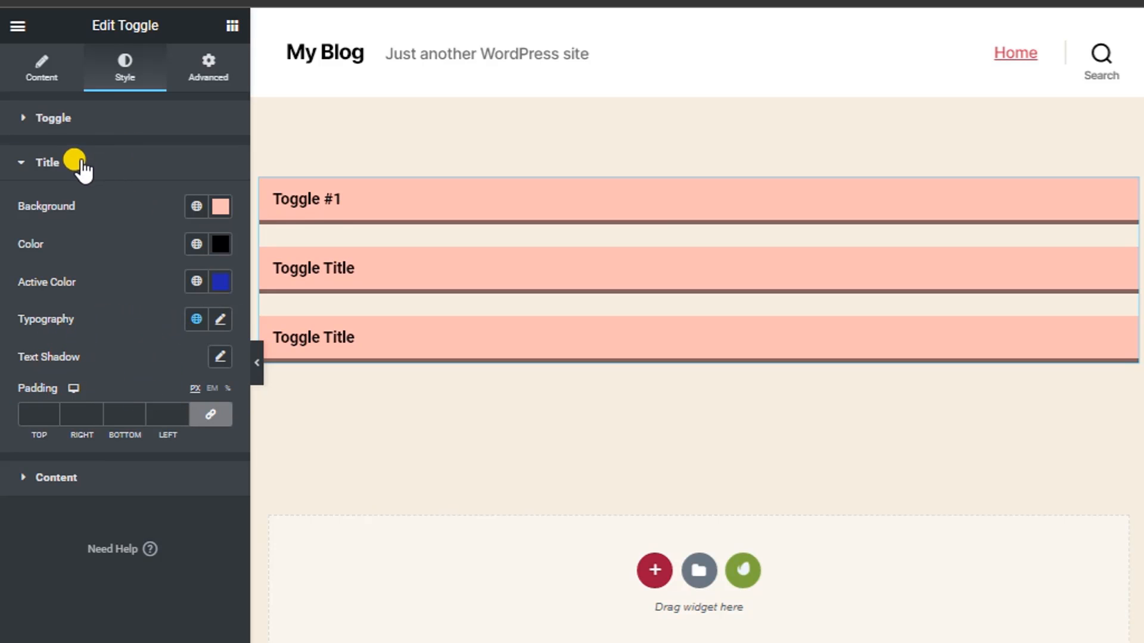
- Expand Toggle #1 in the preview and set the background of the toggle content to black
{"action": "left_click", "coordinate": [57, 162]}
{"action": "left_click", "coordinate": [54, 207]}
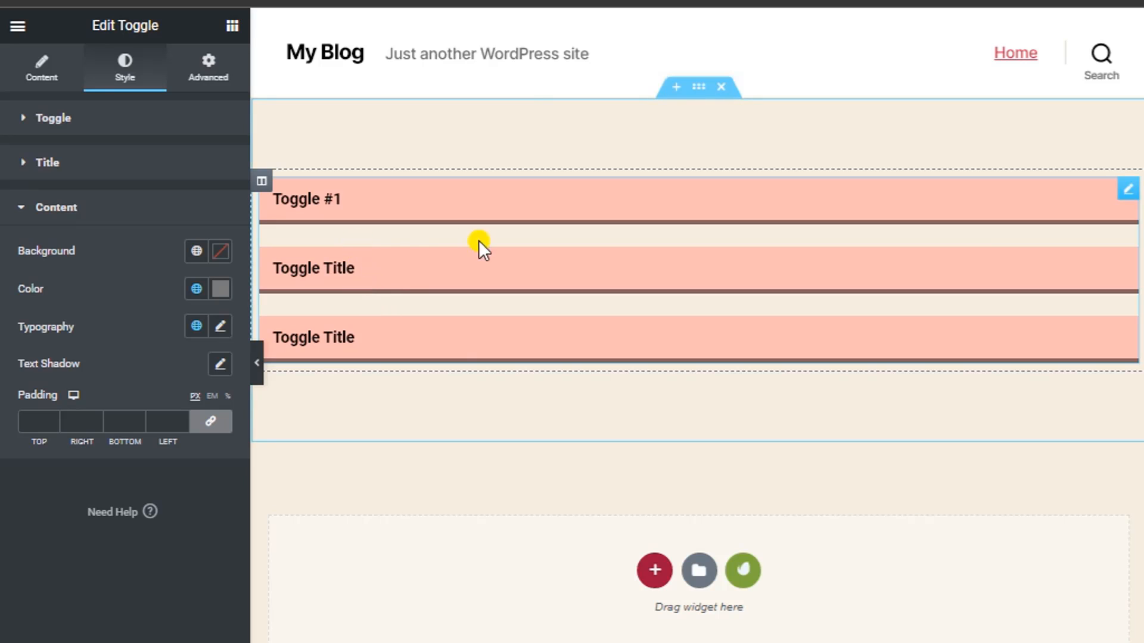
{"action": "left_click", "coordinate": [398, 208]}
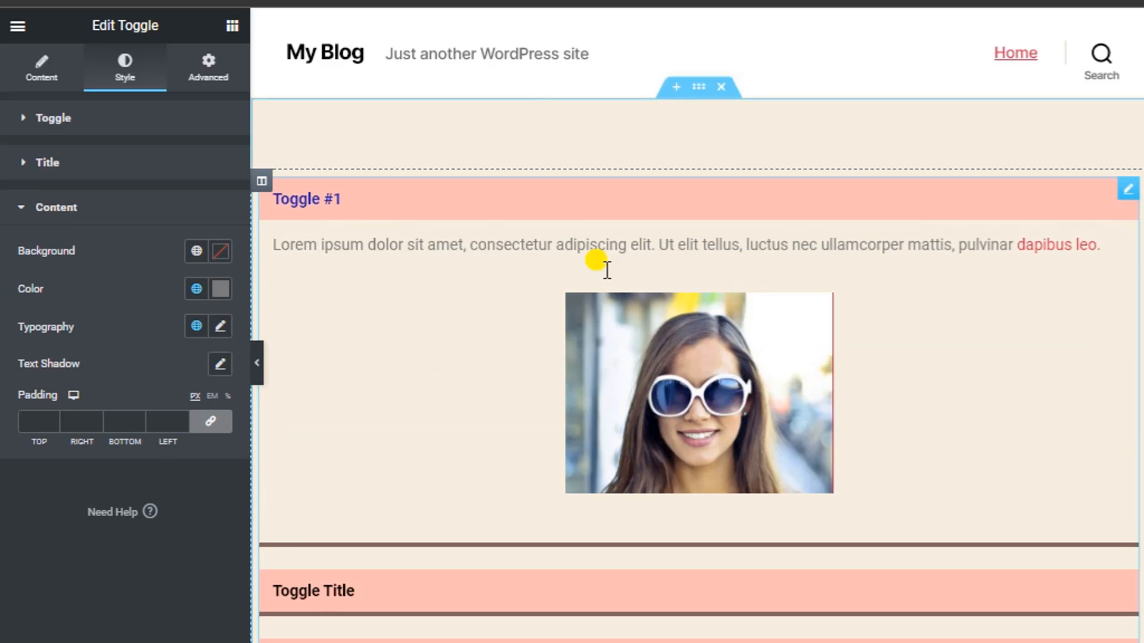
{"action": "left_click", "coordinate": [220, 251]}
{"action": "left_click_drag", "start_coordinate": [184, 345], "coordinate": [108, 512]}
{"action": "left_click", "coordinate": [338, 391]}
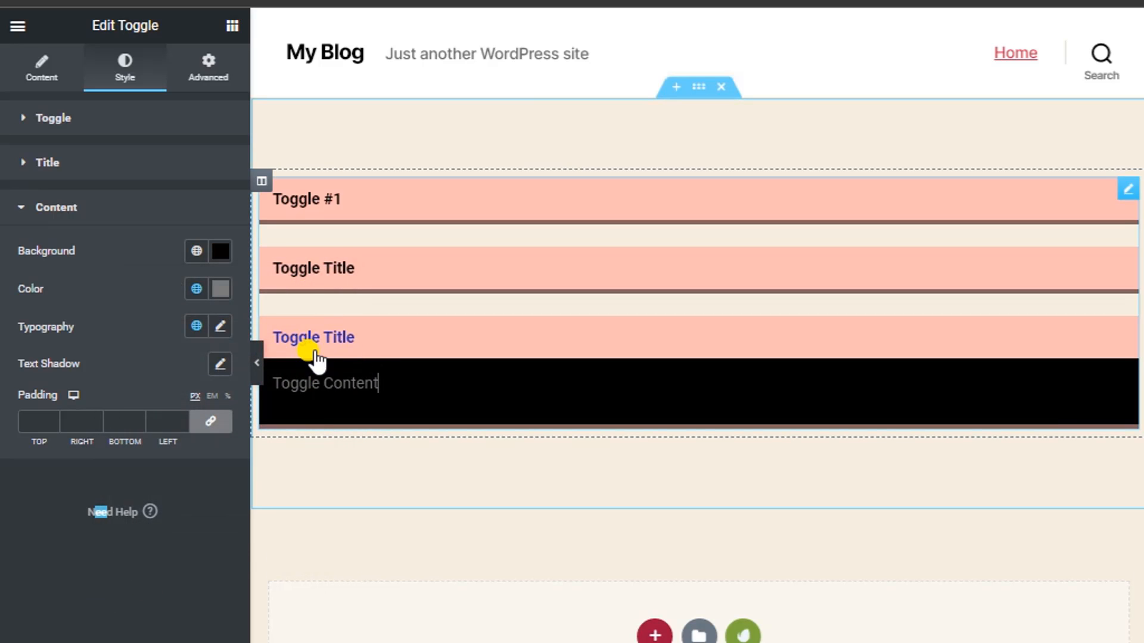
- Expand Toggle #1 in the preview to check its text and photo against the content background
{"action": "left_click", "coordinate": [322, 195]}
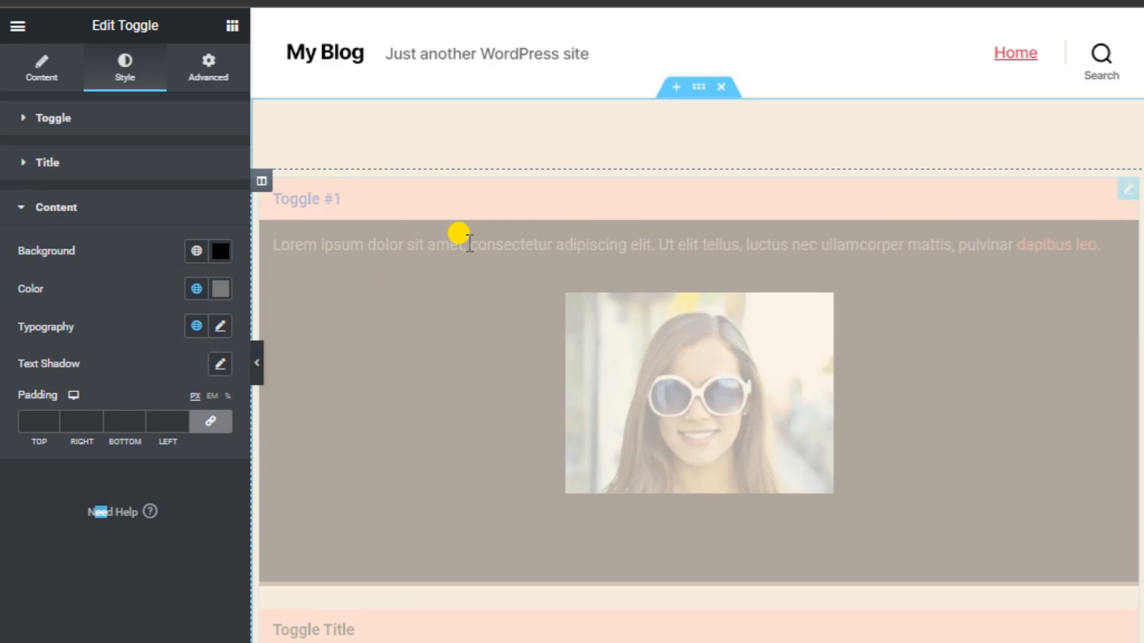
{"action": "left_click", "coordinate": [454, 250]}
{"action": "left_click", "coordinate": [365, 199]}
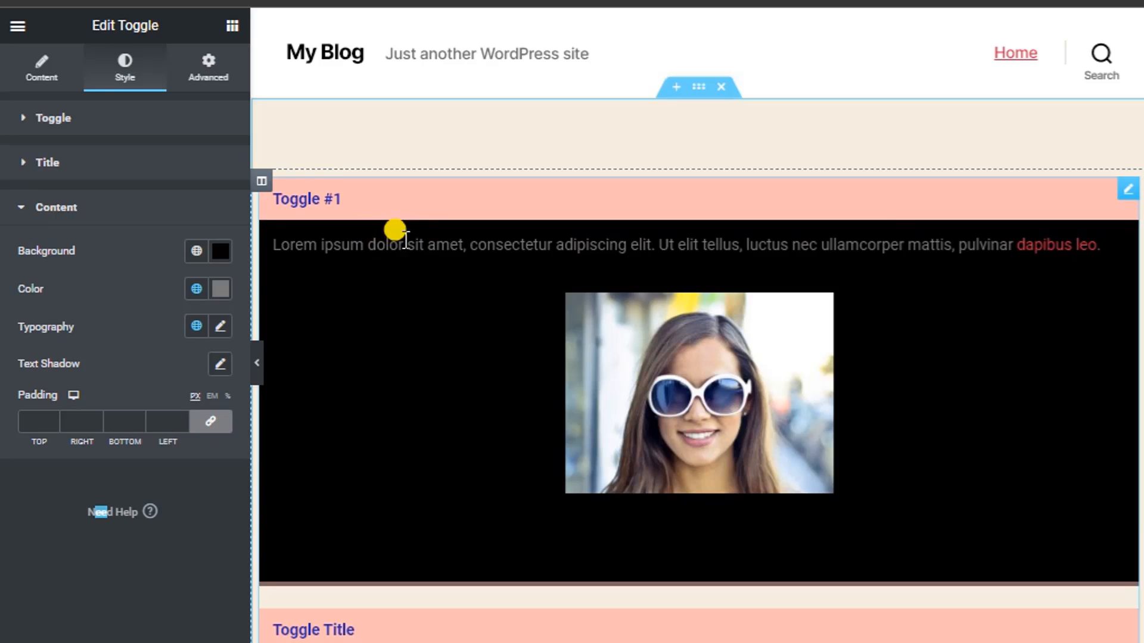
- Set the text color of the toggle content to white (#FFFFFF)
{"action": "left_click", "coordinate": [210, 289]}
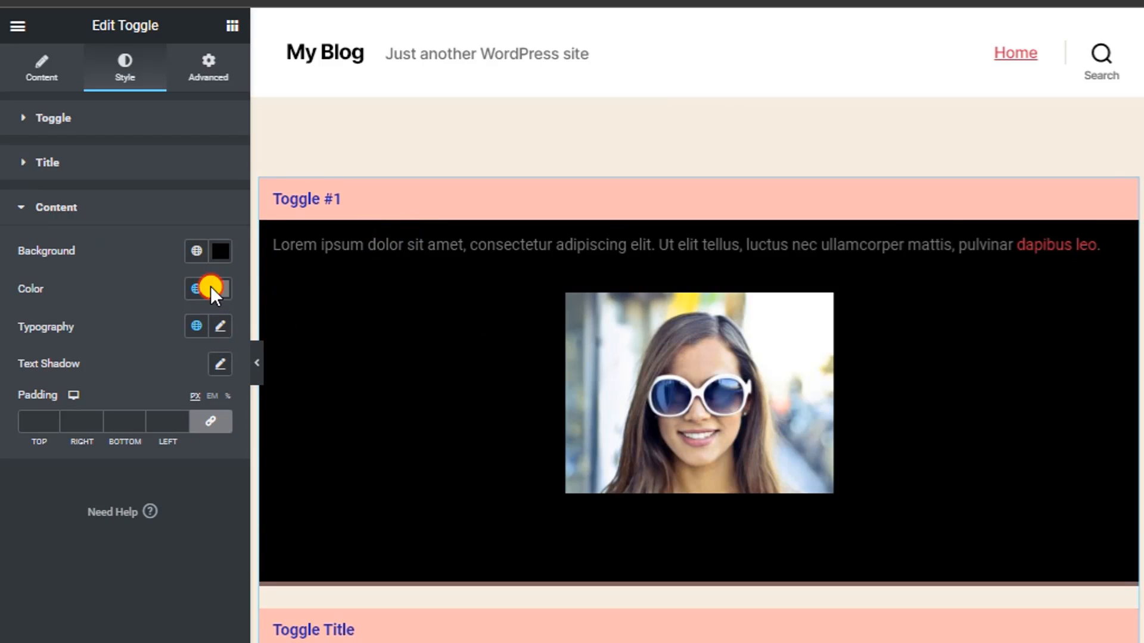
{"action": "left_click_drag", "start_coordinate": [199, 373], "coordinate": [59, 289]}
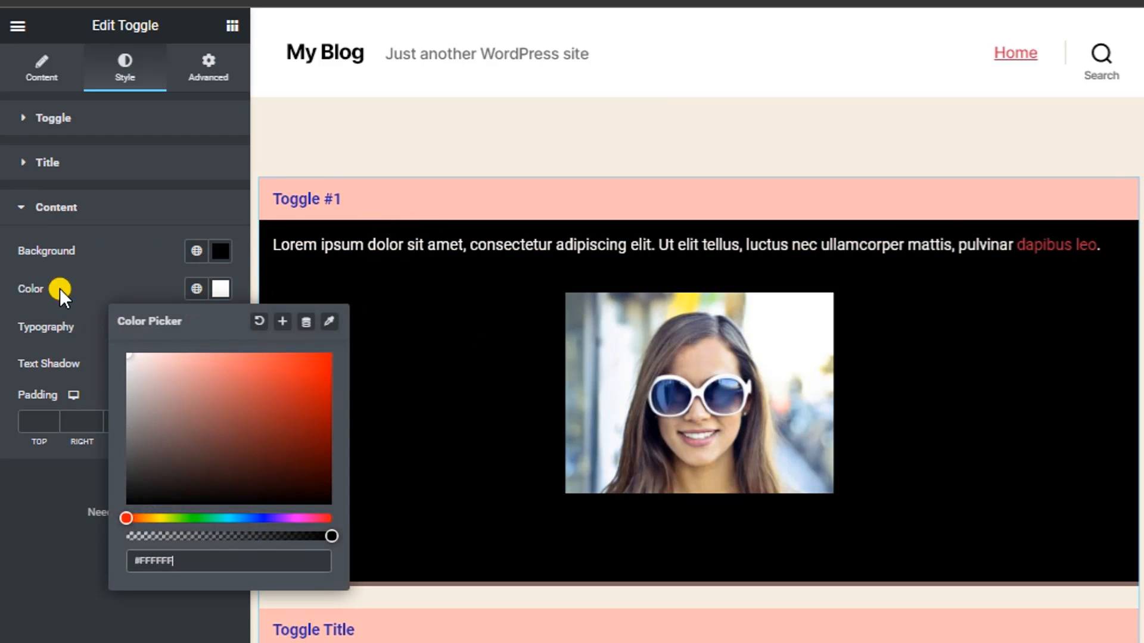
{"action": "left_click", "coordinate": [219, 289]}
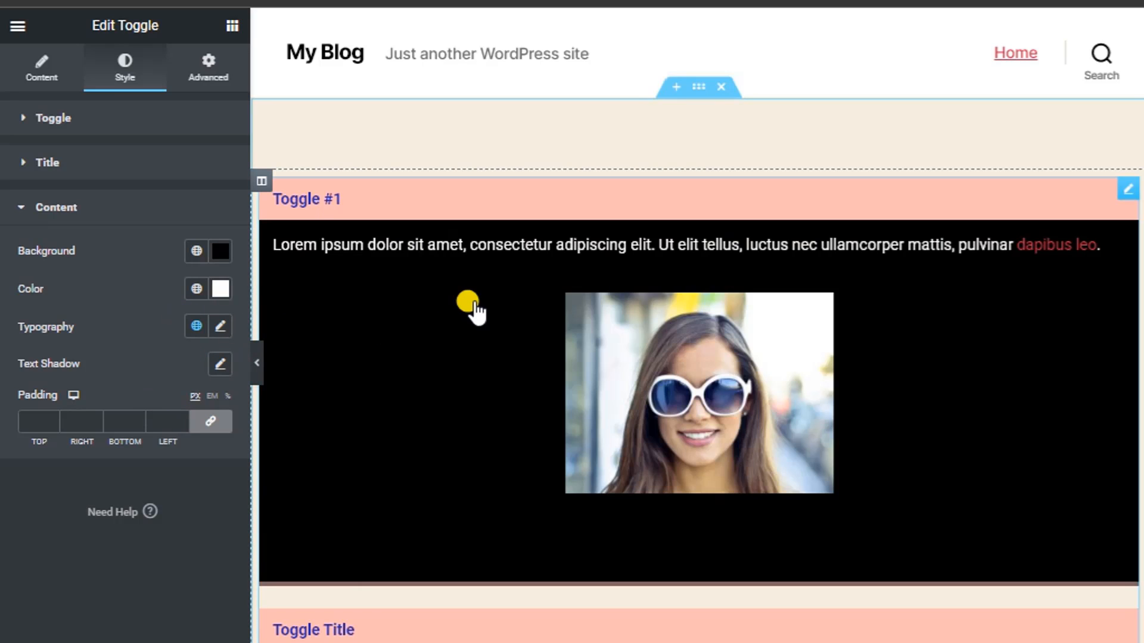